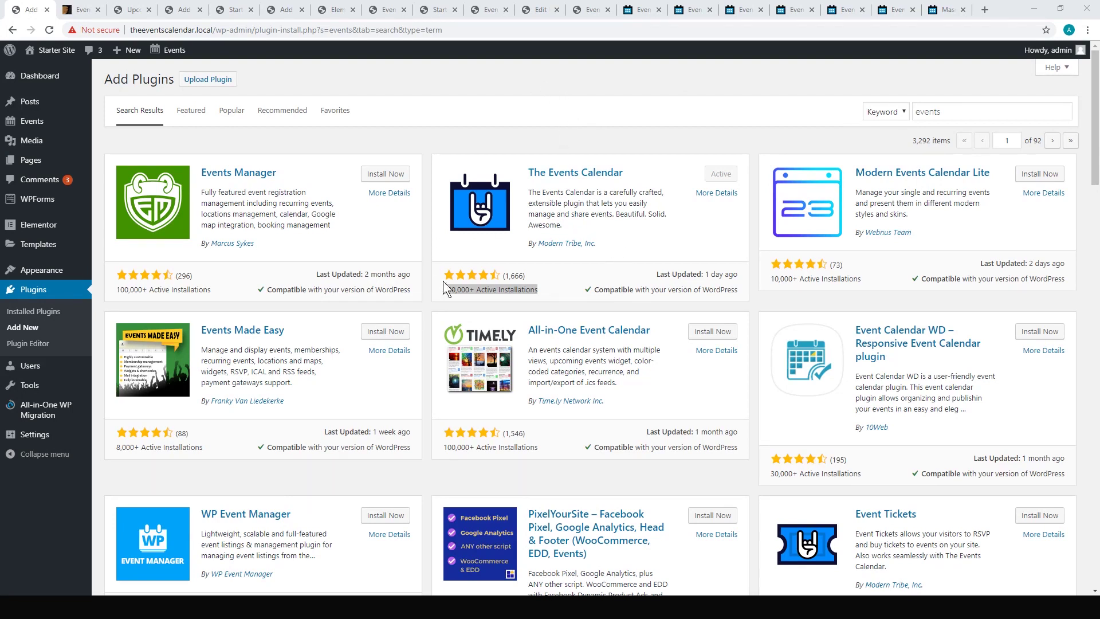
Confirm The Events Calendar shows as Active in the 'events' plugin search results.
left_click(551, 292)
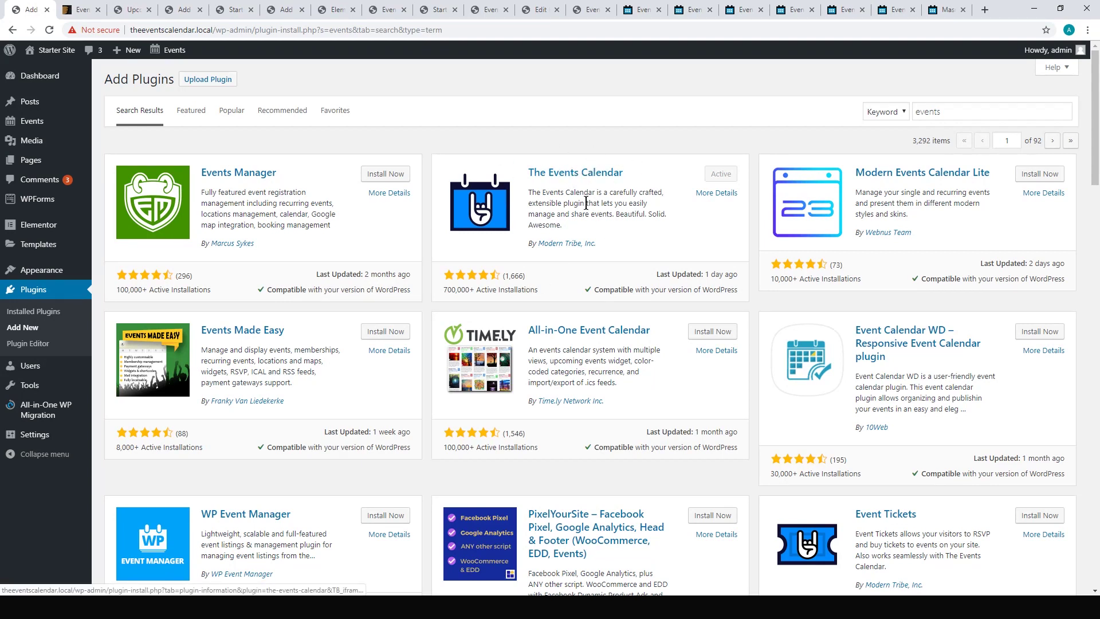
left_click(80, 12)
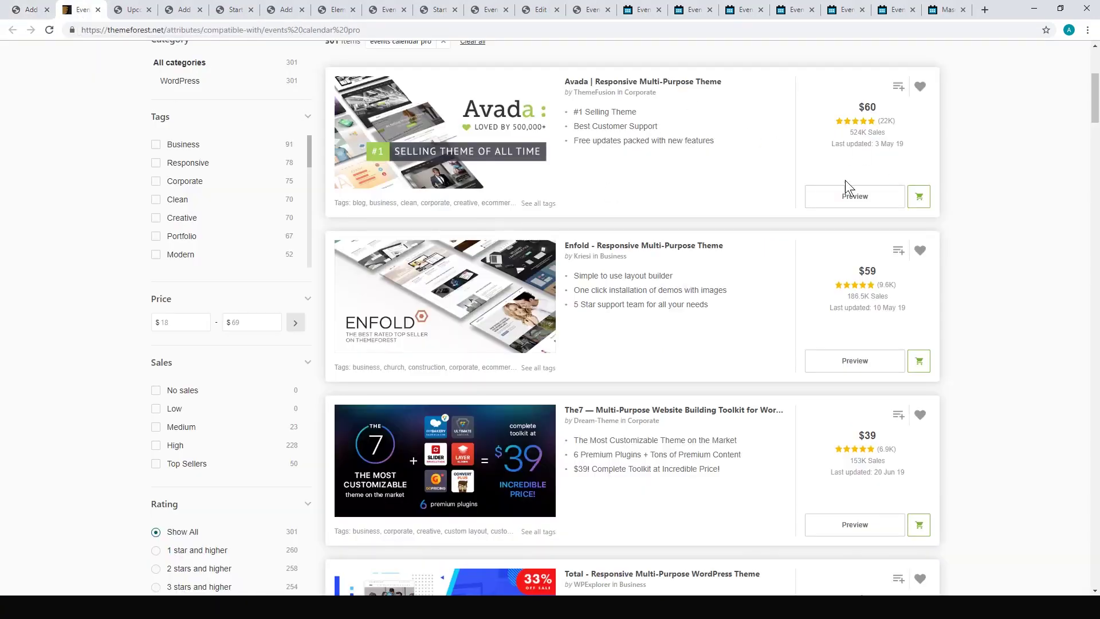
Scroll through the ThemeForest list of 301 Events Calendar Pro compatible themes.
scroll(761, 147, "up", 1)
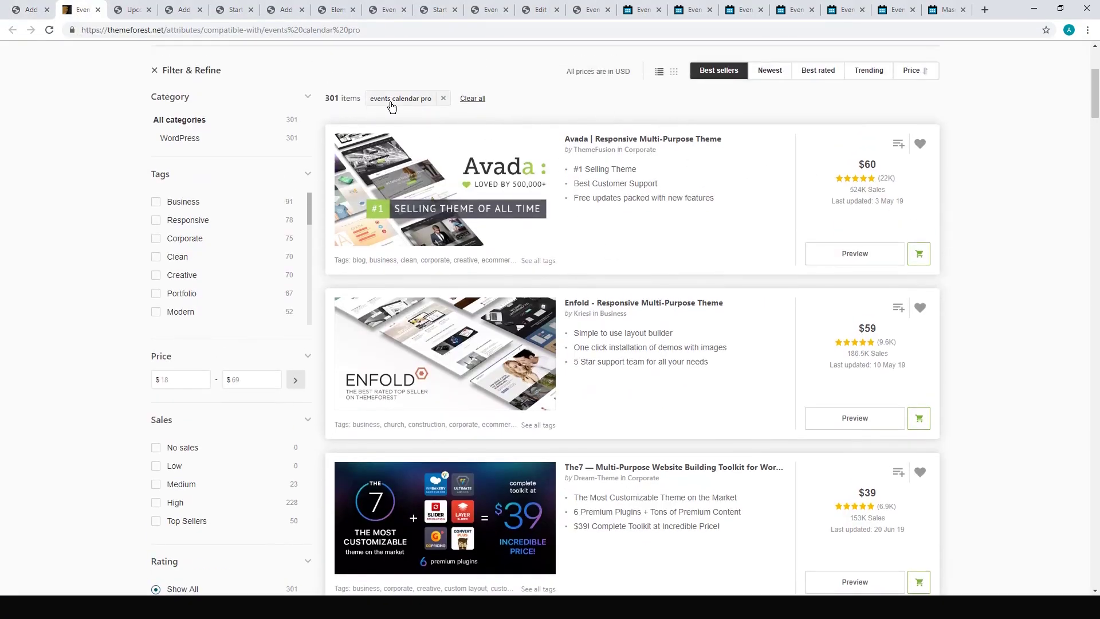
scroll(889, 115, "down", 1)
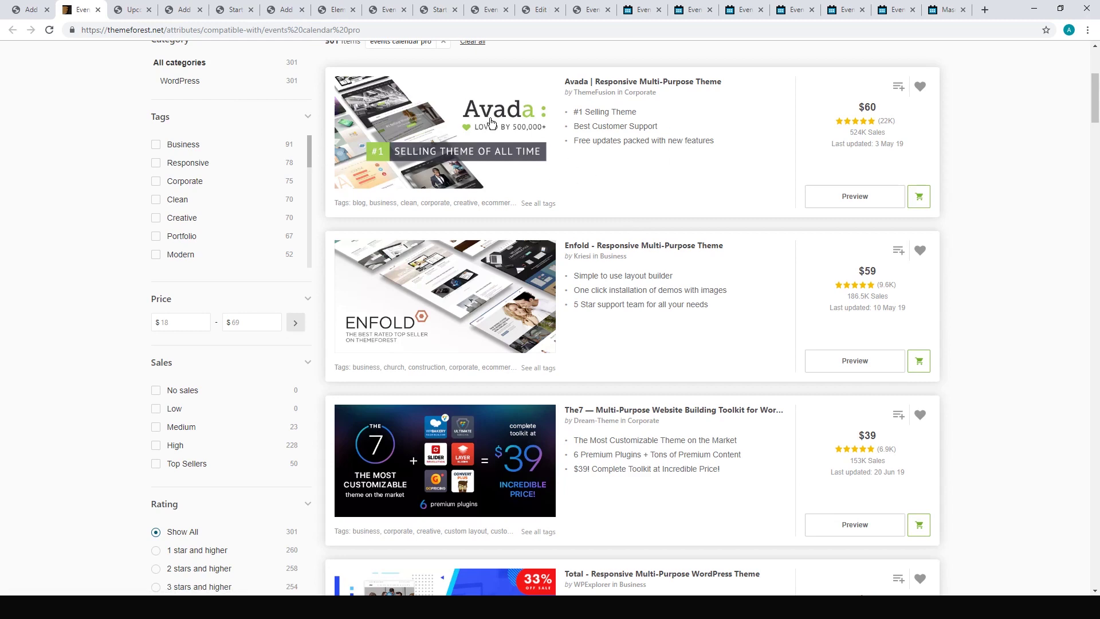
left_click(130, 10)
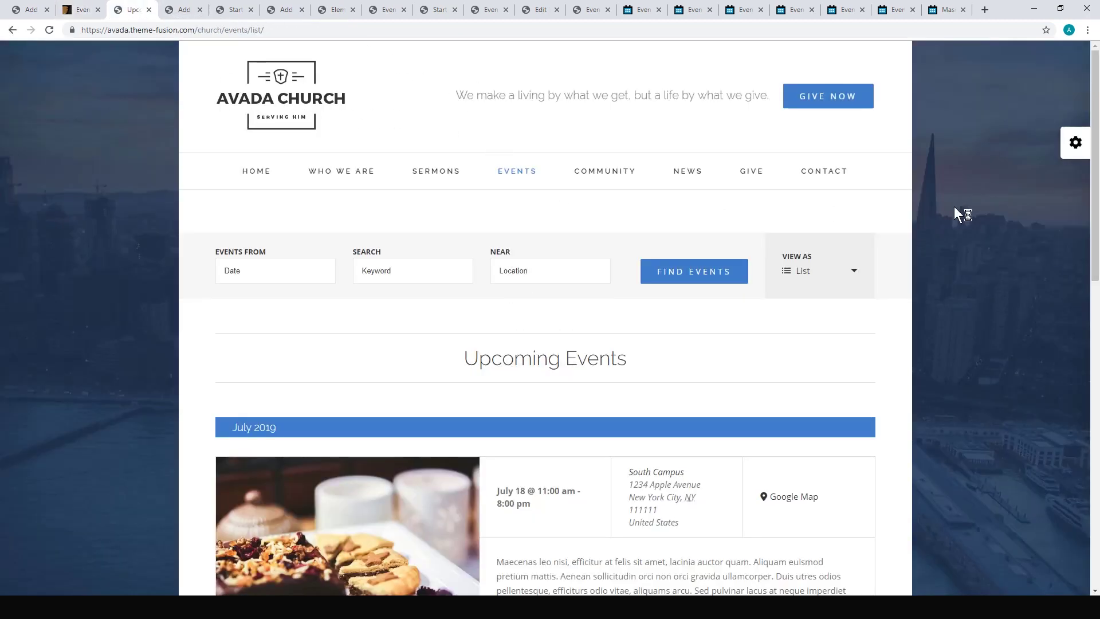
Scroll the Avada Church Upcoming Events list past Bake Off For Charity and Hot Air Balloon Rides, then reveal the EVENTS dropdown.
scroll(957, 215, "down", 1)
scroll(957, 215, "down", 1)
scroll(1097, 184, "down", 4)
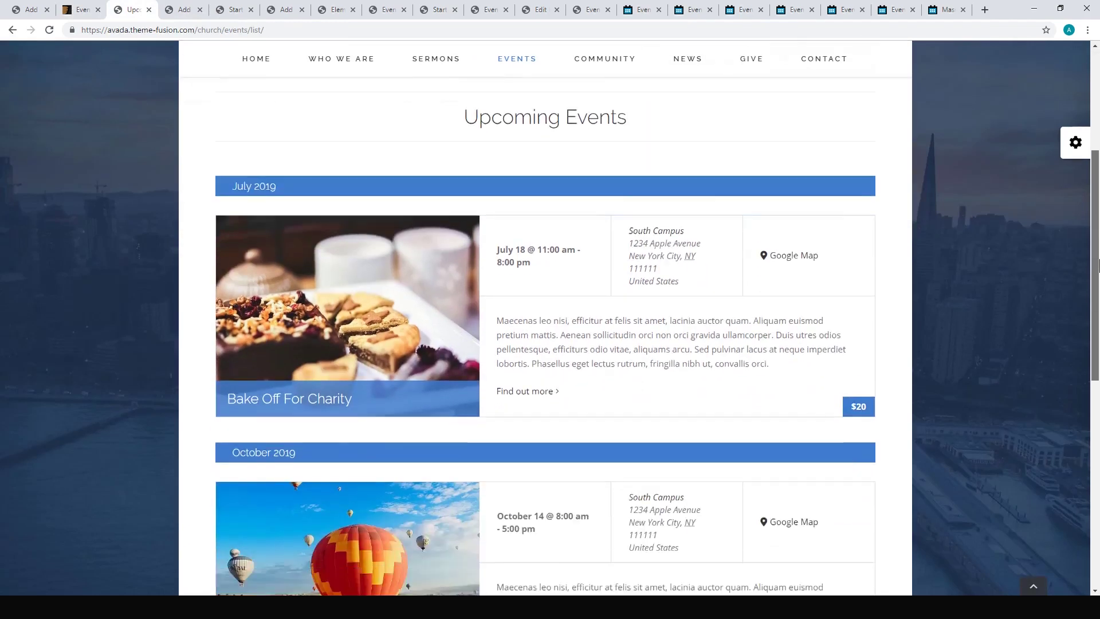
scroll(617, 277, "down", 1)
scroll(617, 277, "down", 1)
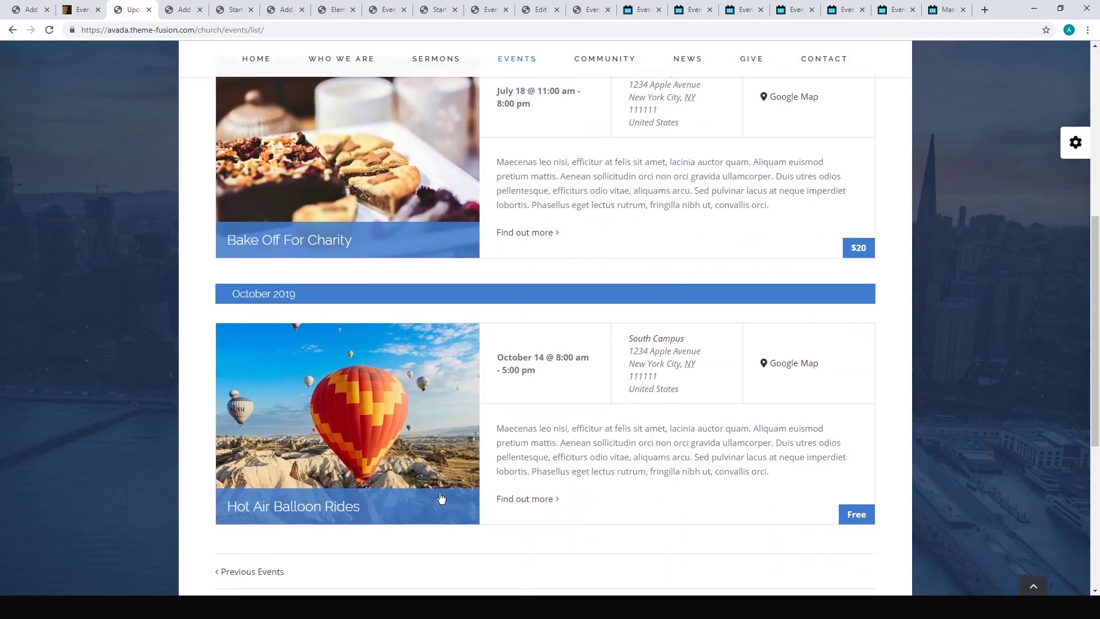
left_click_drag(1094, 343, 1084, 262)
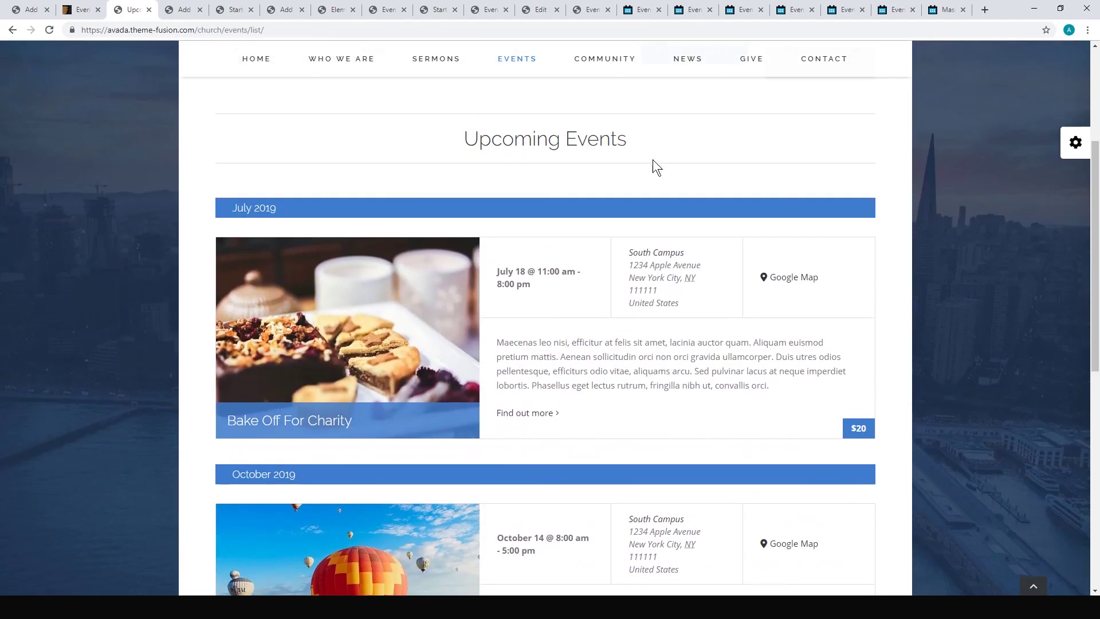
mouse_move(509, 67)
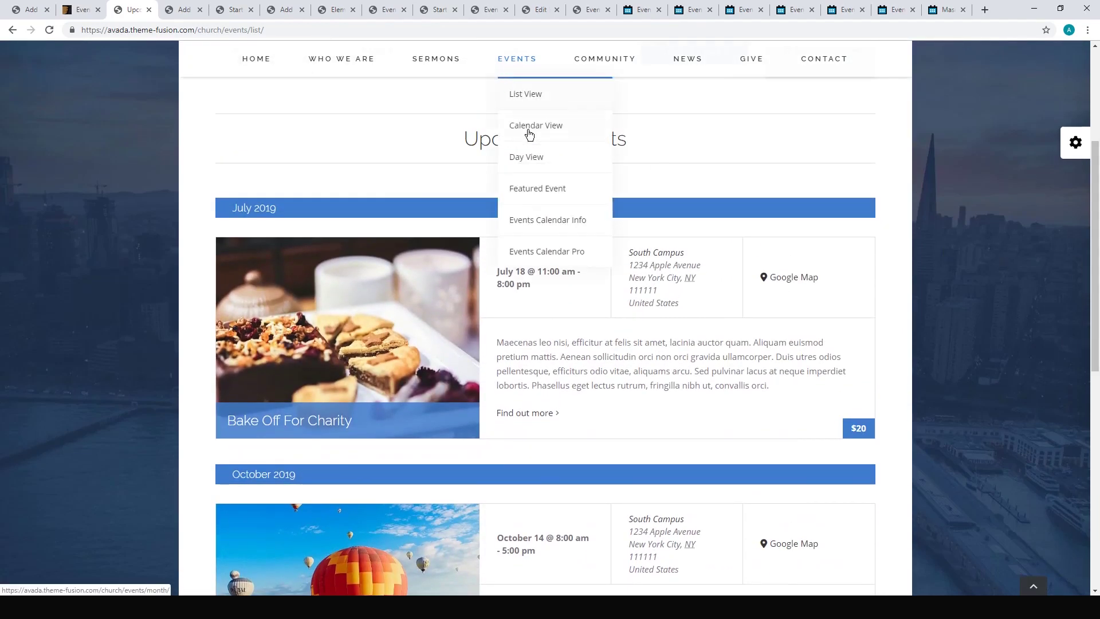
Open the Faith Conference featured event and scroll through its details and venue information.
left_click(532, 196)
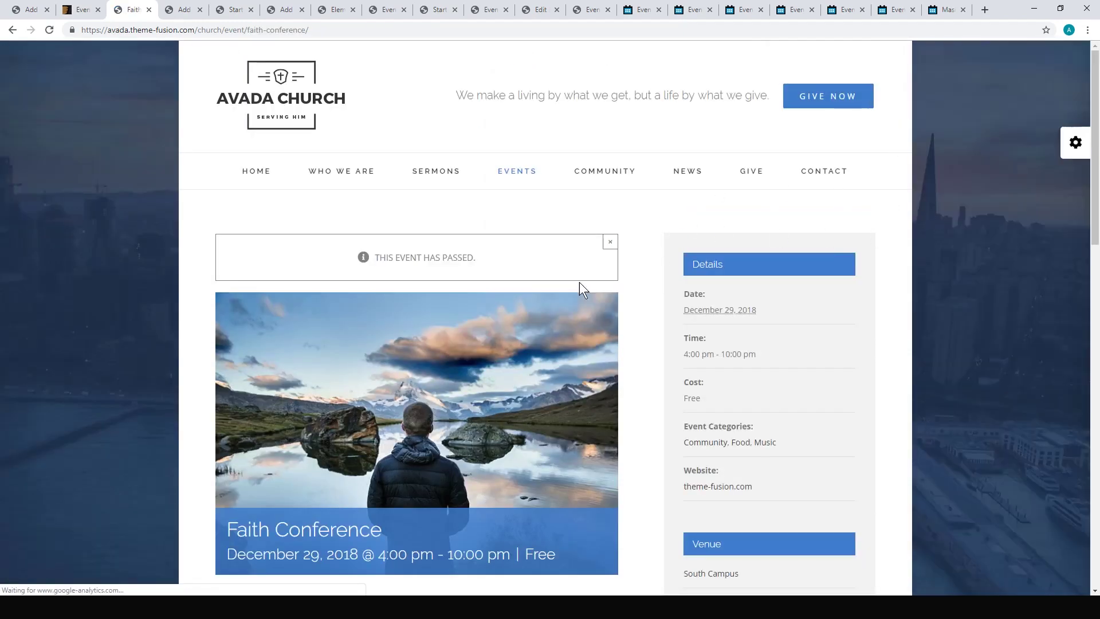
scroll(404, 293, "down", 8)
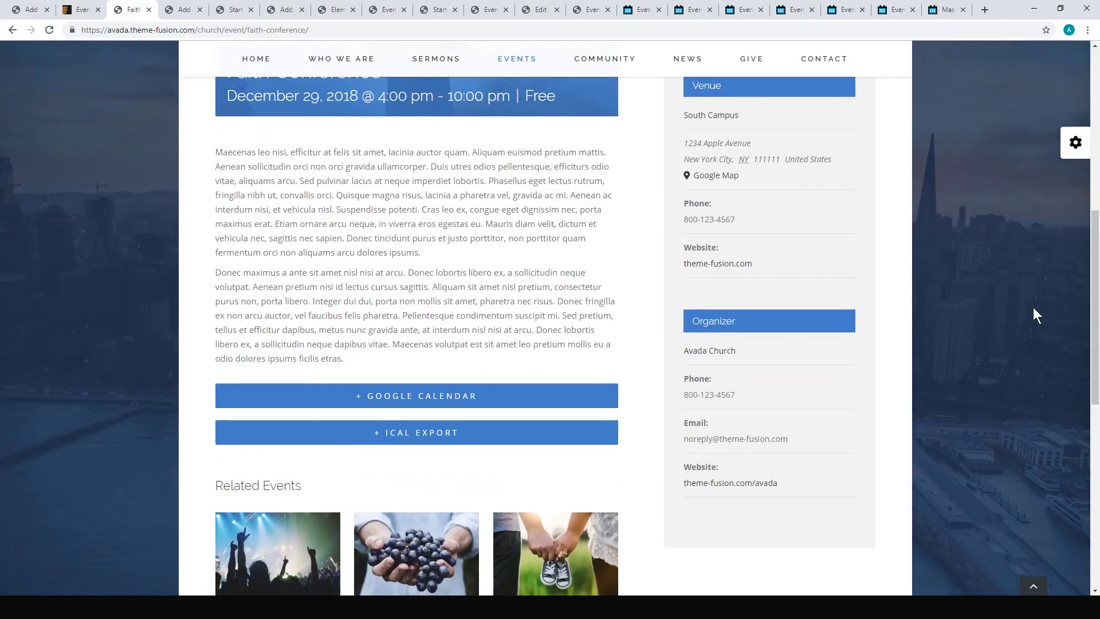
left_click_drag(1095, 319, 1086, 262)
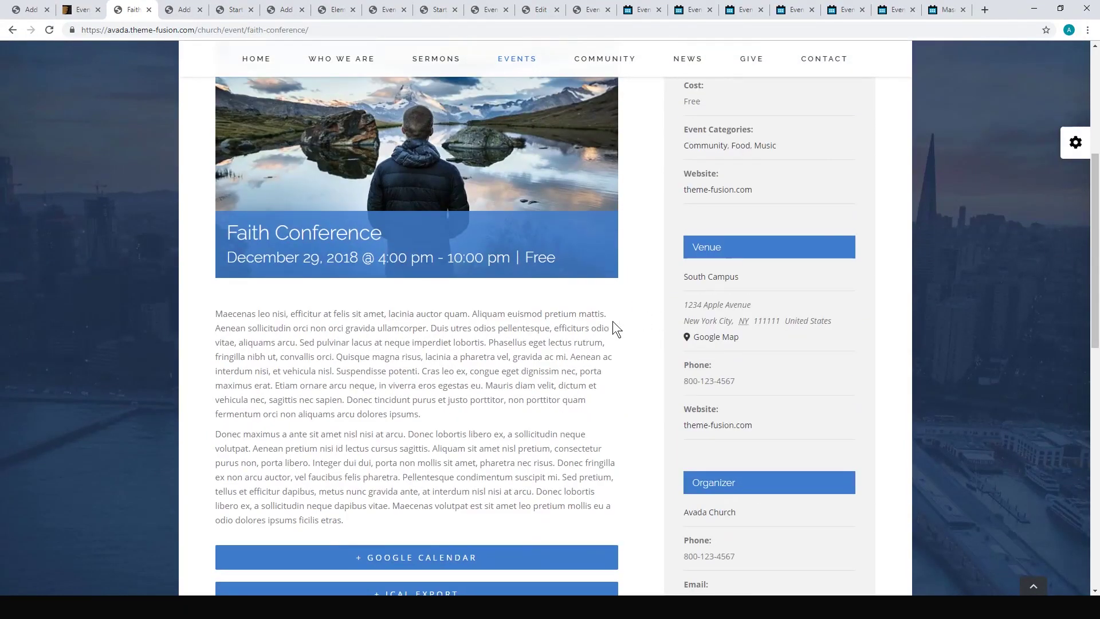
scroll(525, 386, "up", 1)
scroll(655, 348, "up", 2)
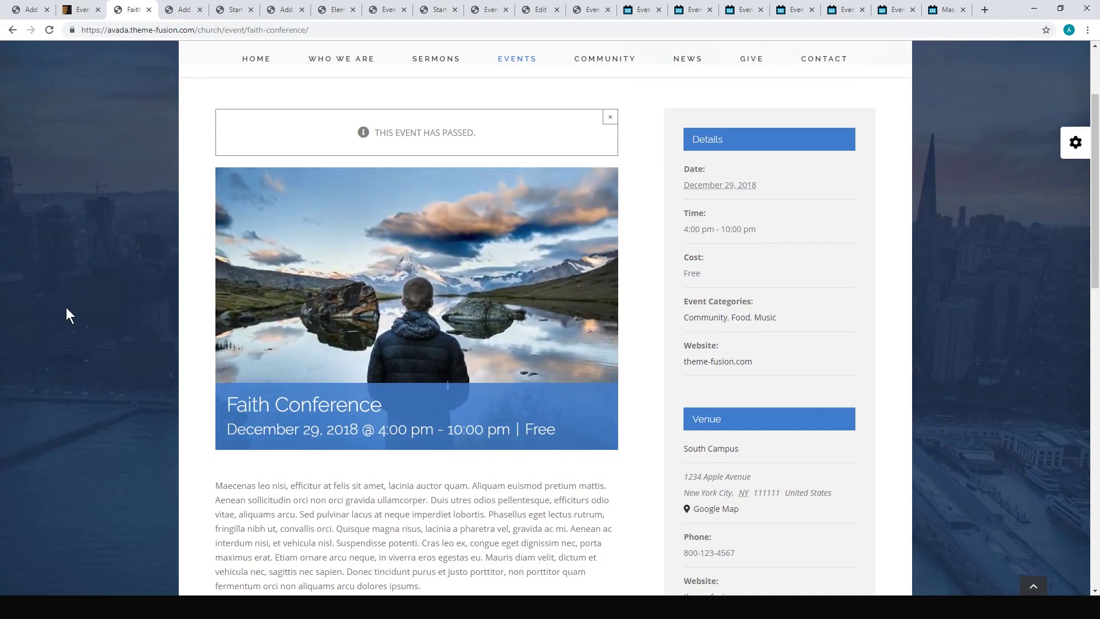
scroll(162, 265, "up", 2)
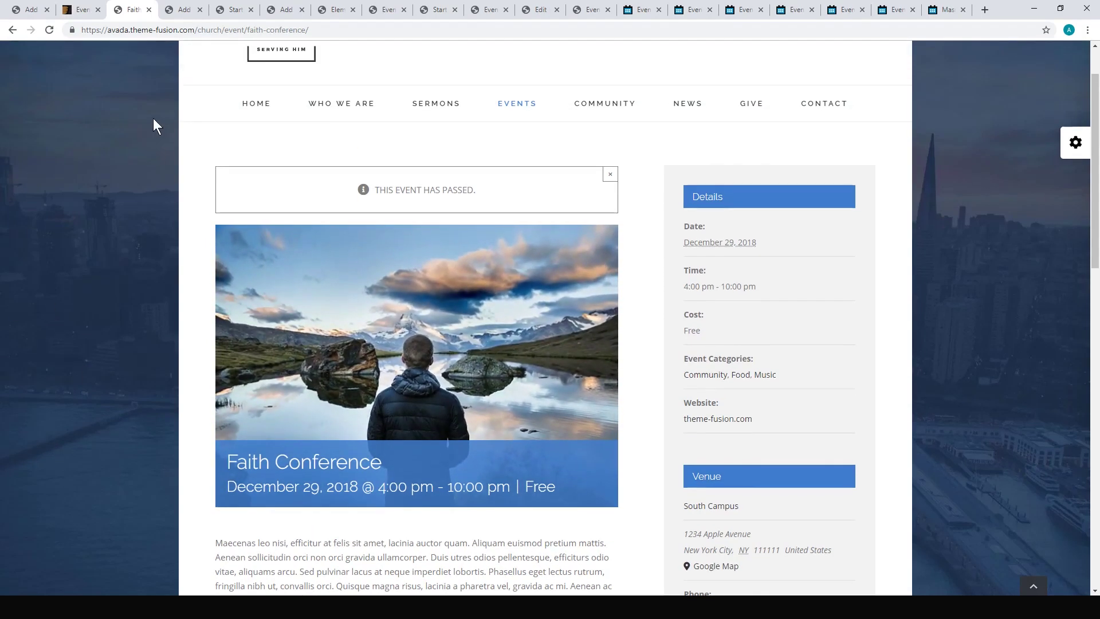
scroll(167, 207, "down", 3)
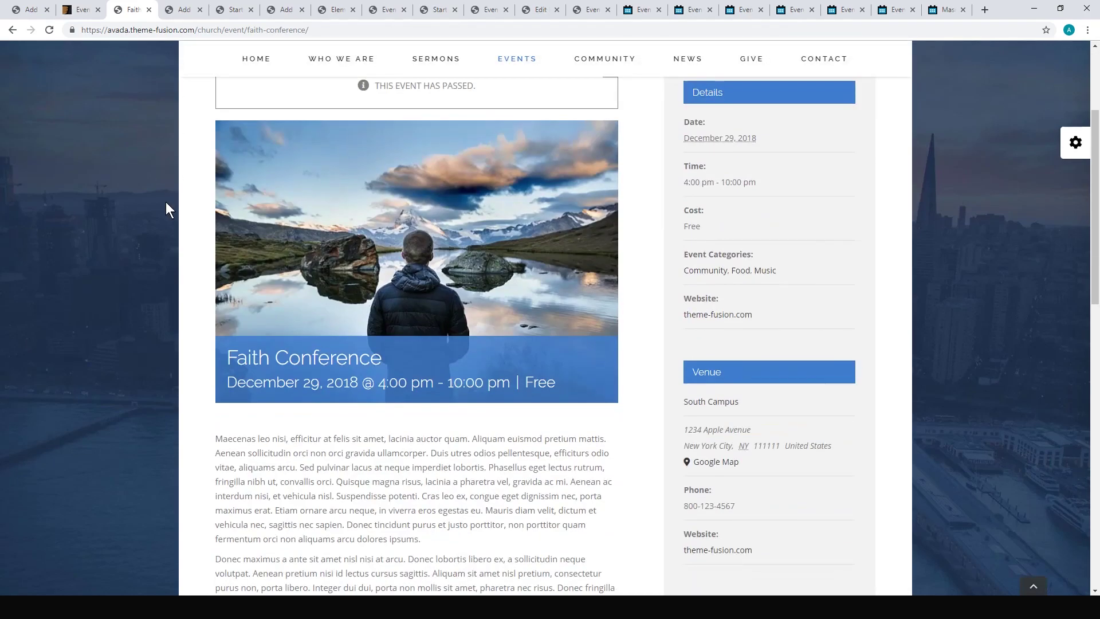
left_click(179, 11)
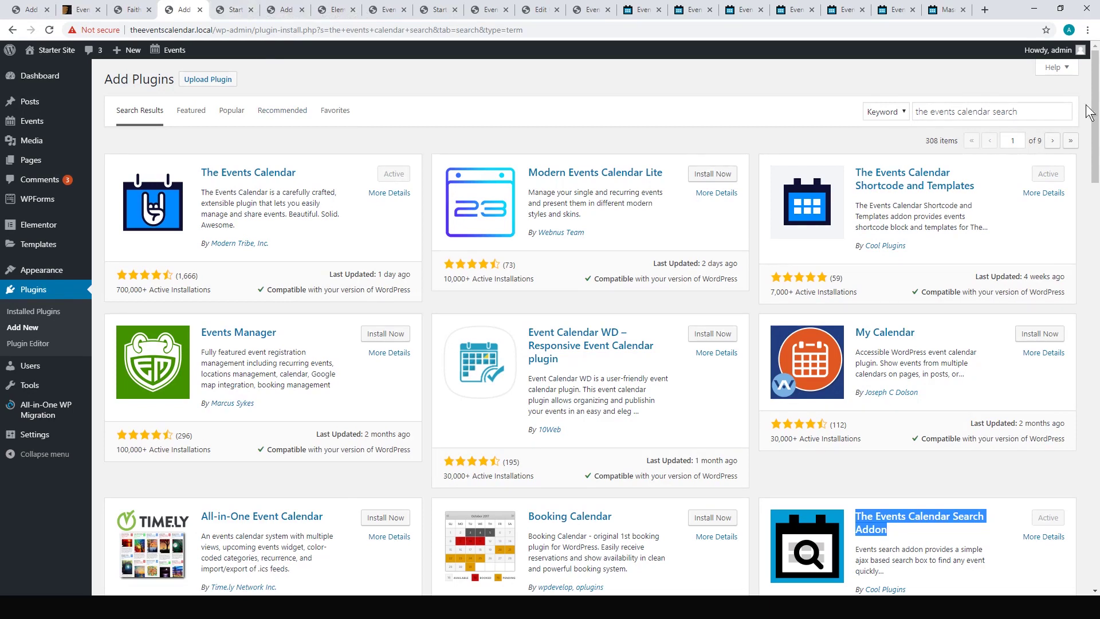
Confirm the Search Addon and Shortcode and Templates plugins show as Active for 'the events calendar search'.
left_click(228, 10)
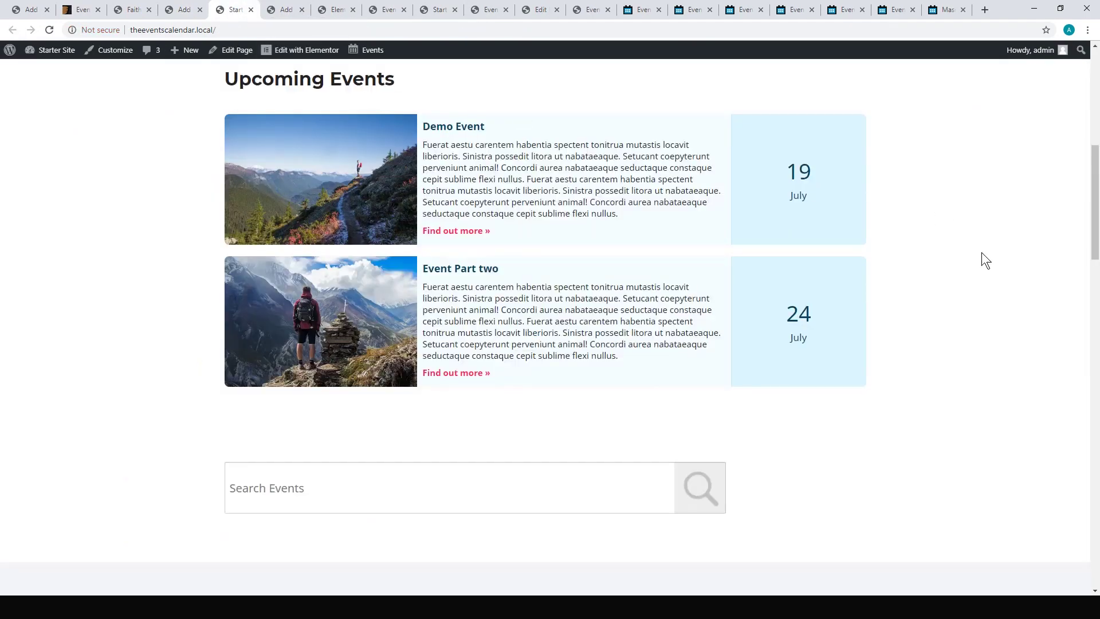
Scroll the Starter Site page to Upcoming Events and try the Search Events suggestions box.
scroll(981, 252, "up", 3)
scroll(1097, 172, "up", 3)
scroll(1098, 172, "down", 5)
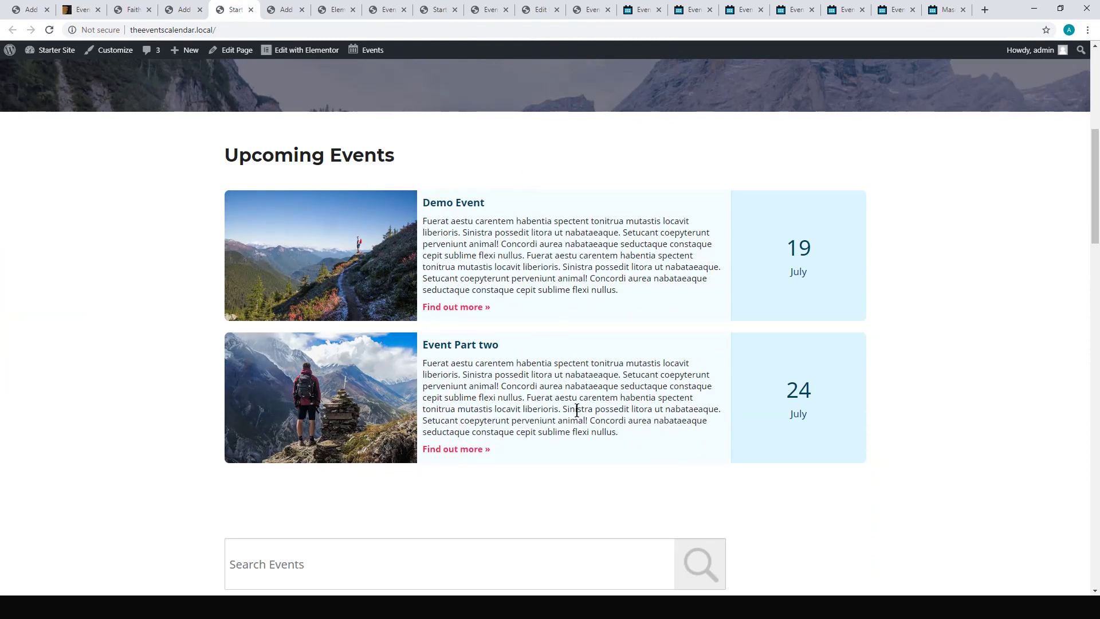
scroll(596, 287, "down", 1)
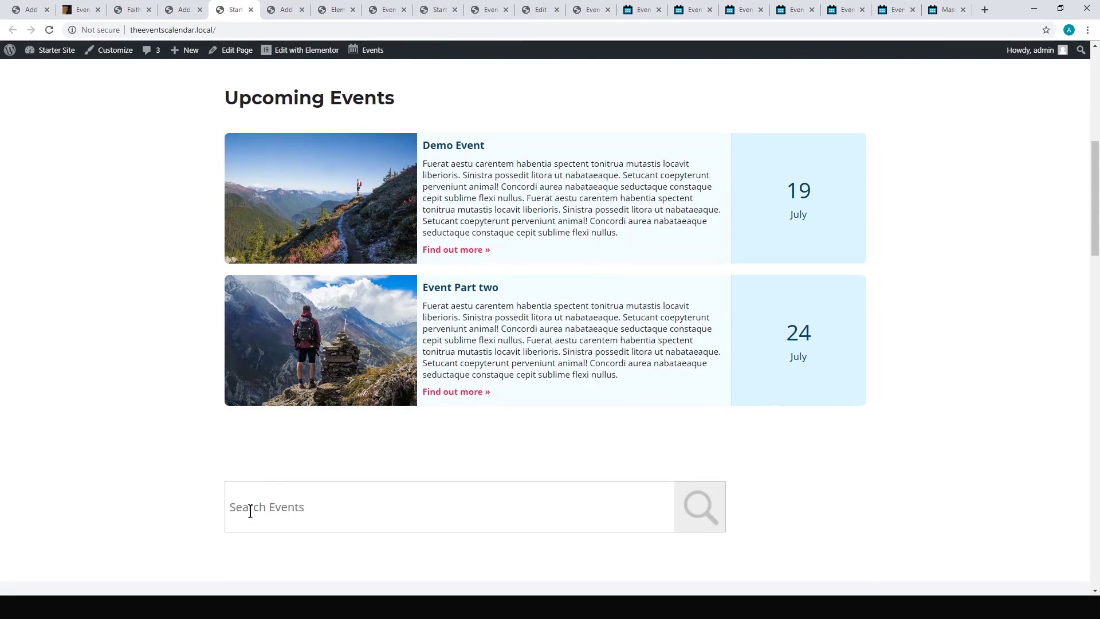
left_click(354, 507)
scroll(458, 487, "down", 2)
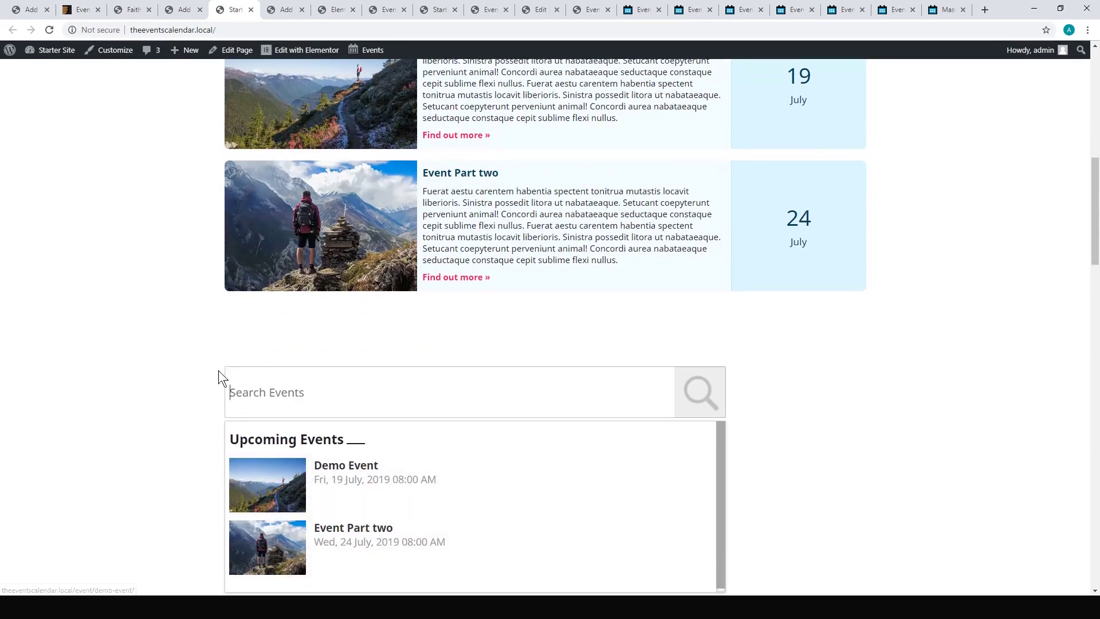
scroll(285, 334, "up", 2)
scroll(285, 334, "up", 1)
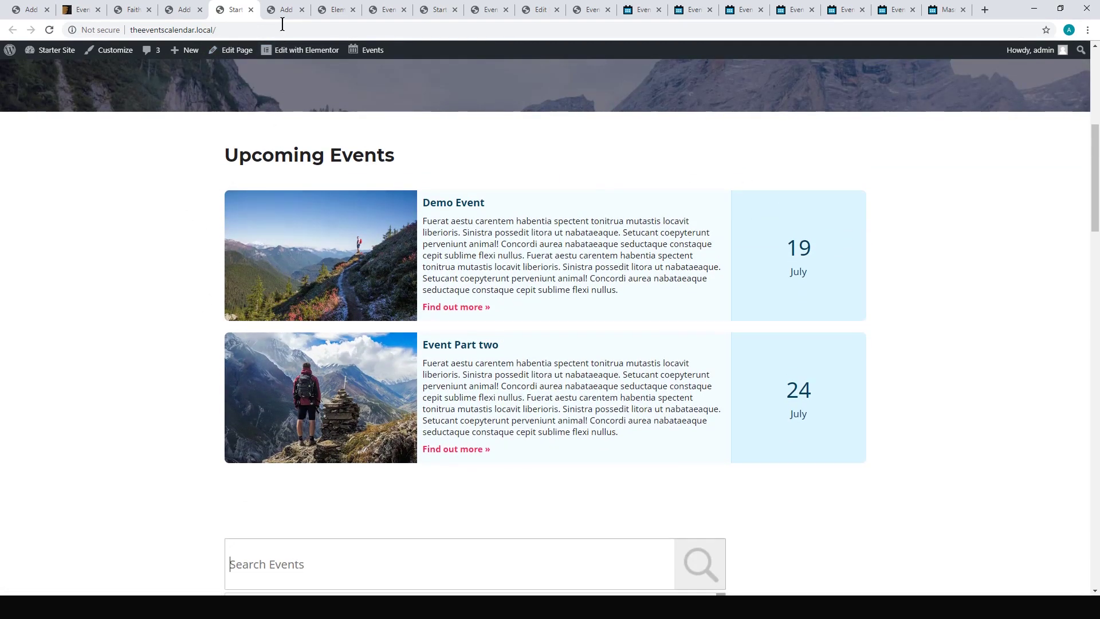
left_click(287, 18)
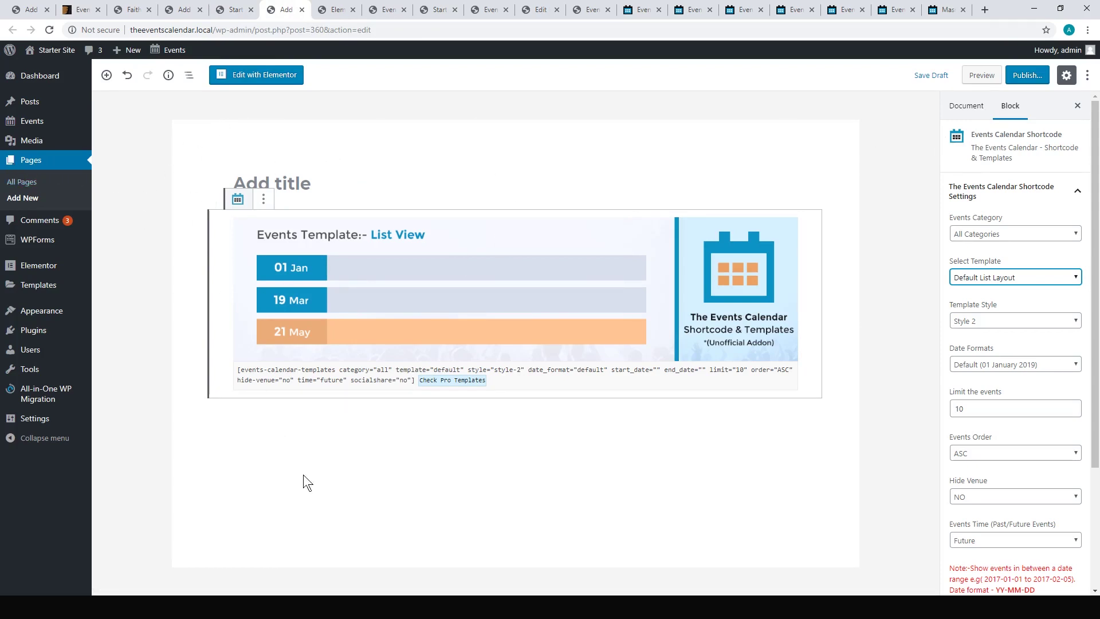
mouse_move(237, 417)
left_click(200, 417)
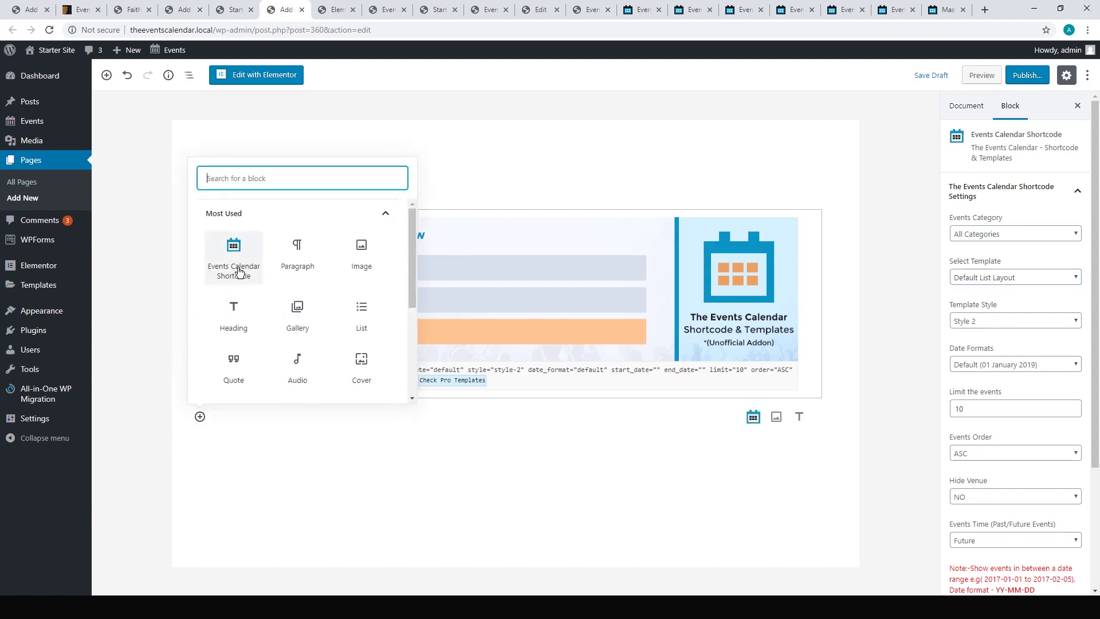
left_click(413, 501)
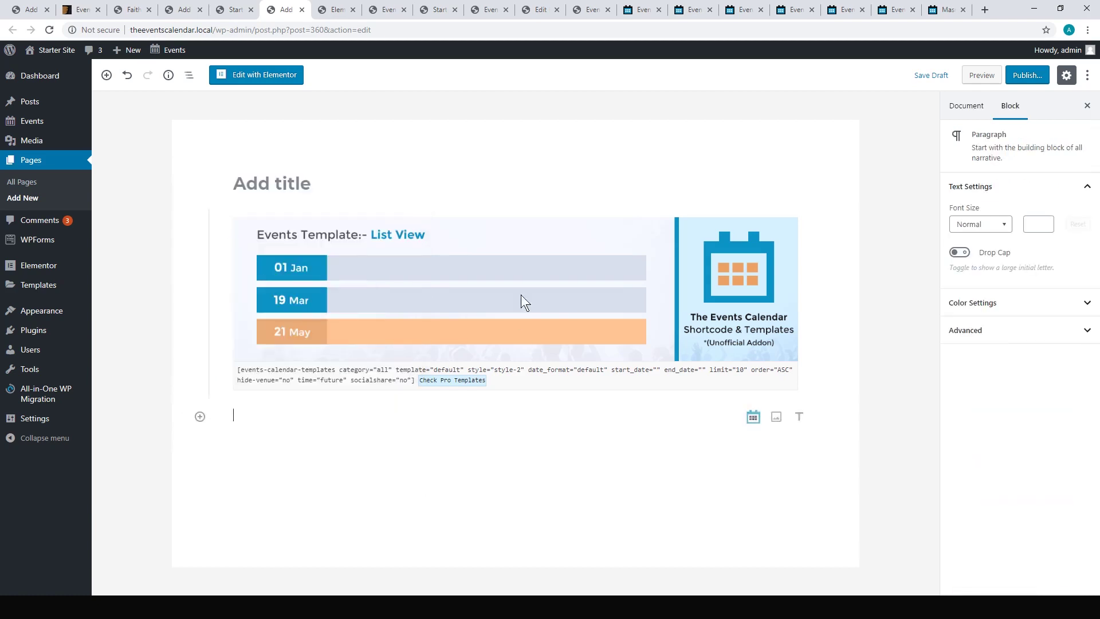
left_click(198, 418)
left_click(297, 246)
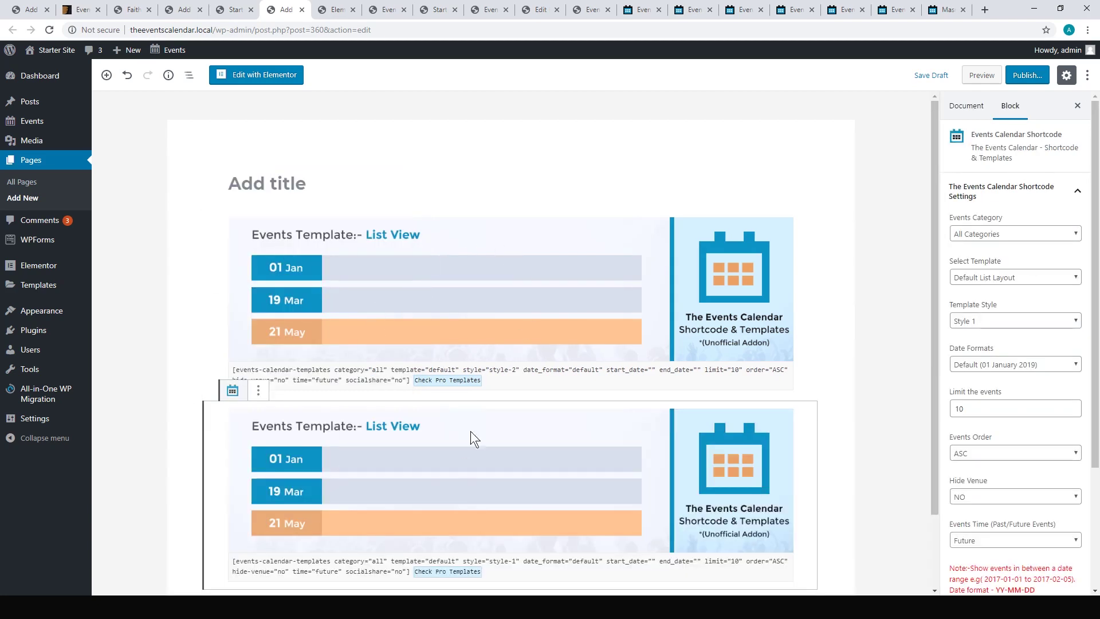
left_click(259, 390)
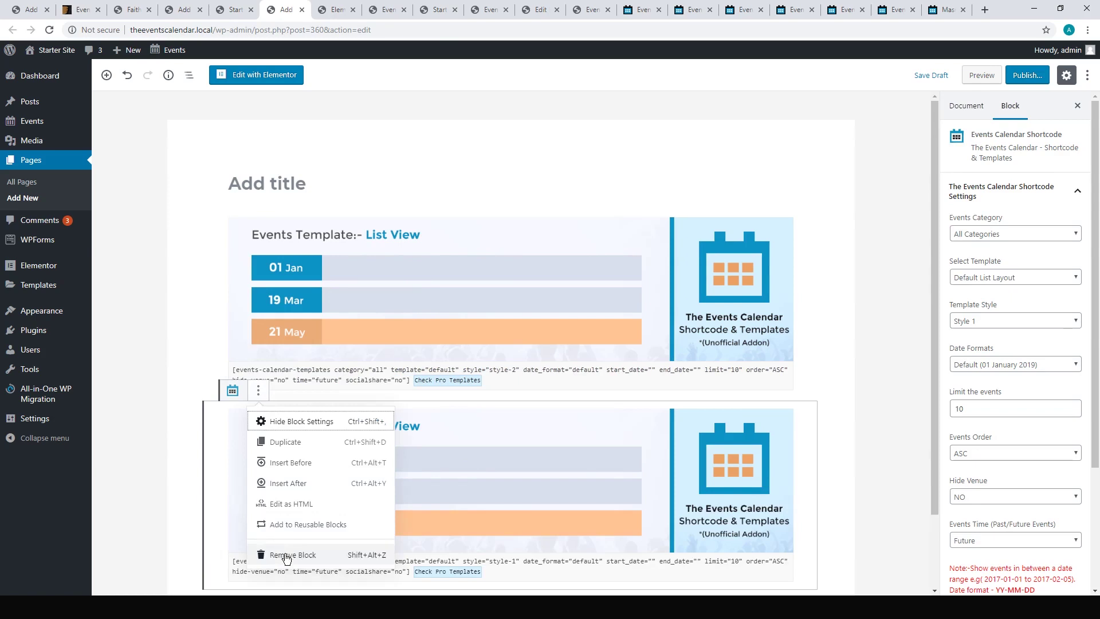
left_click(284, 553)
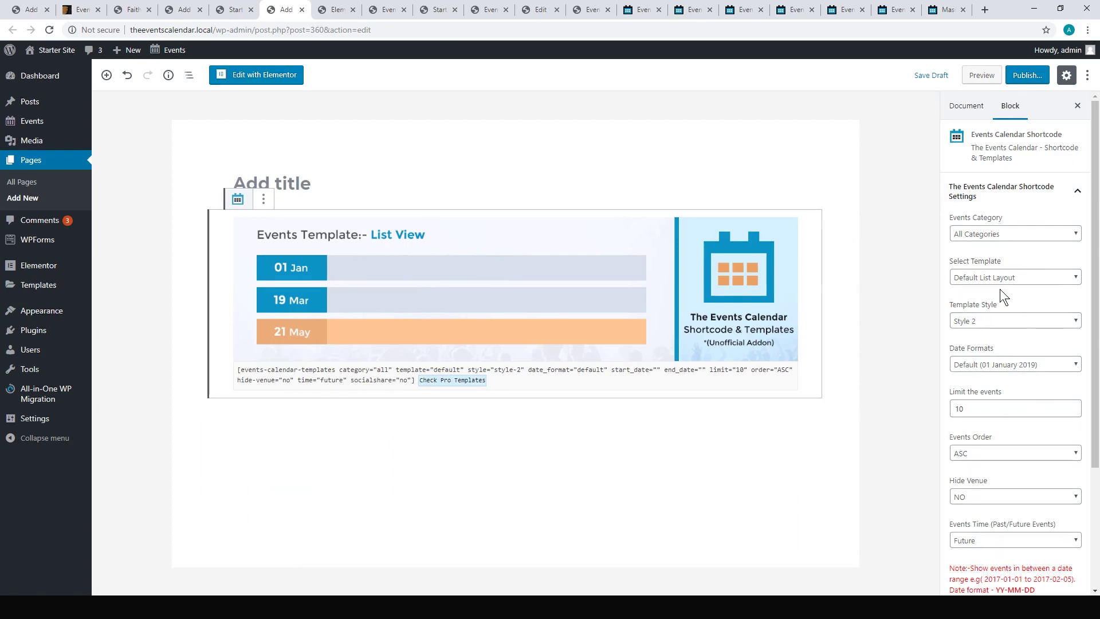
Keep Default List Layout and Style 2 on the block, then select its generated shortcode text.
left_click(1036, 274)
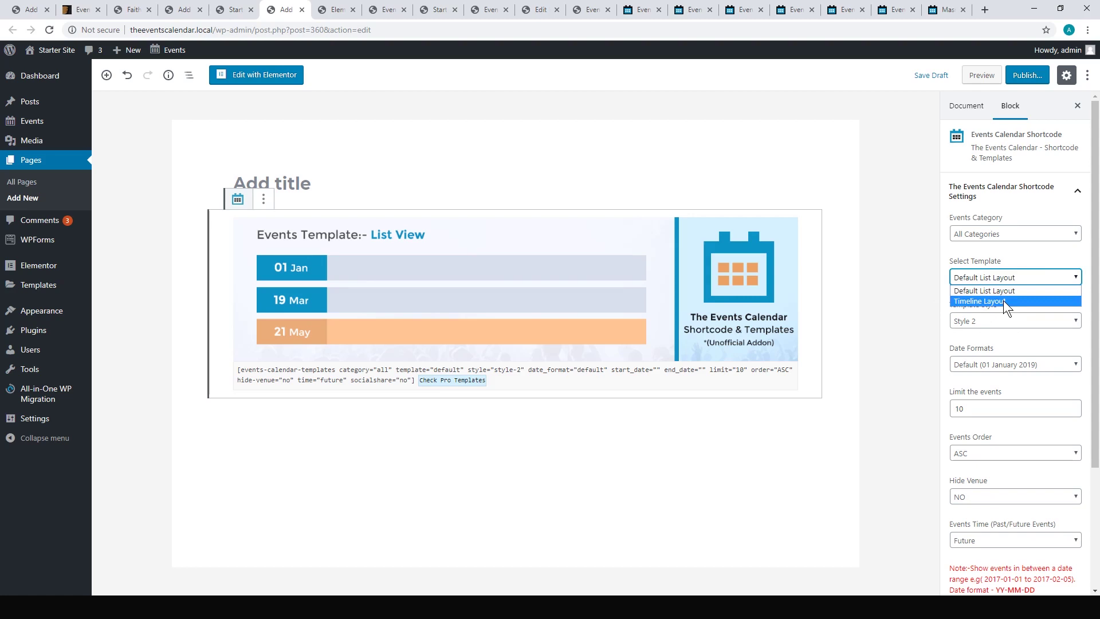
left_click(907, 304)
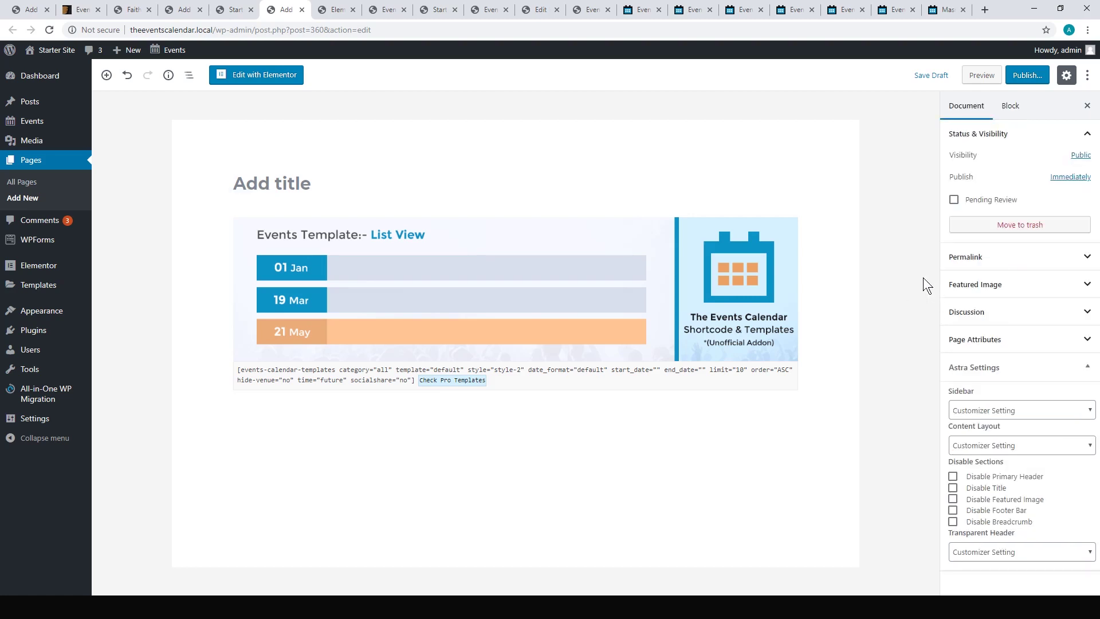
left_click(717, 230)
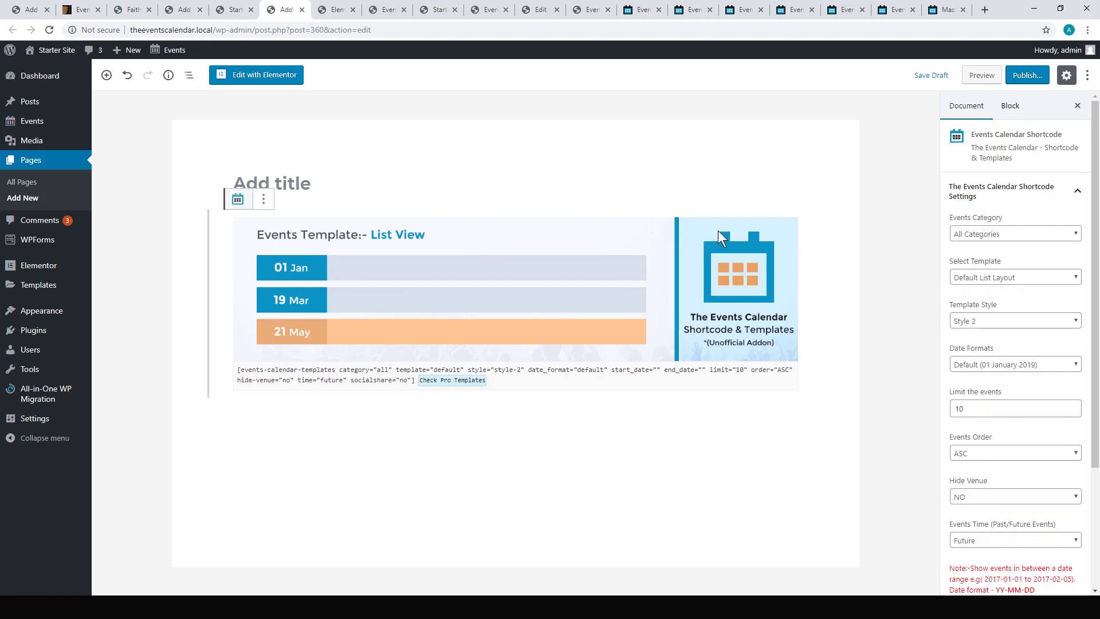
left_click(1020, 318)
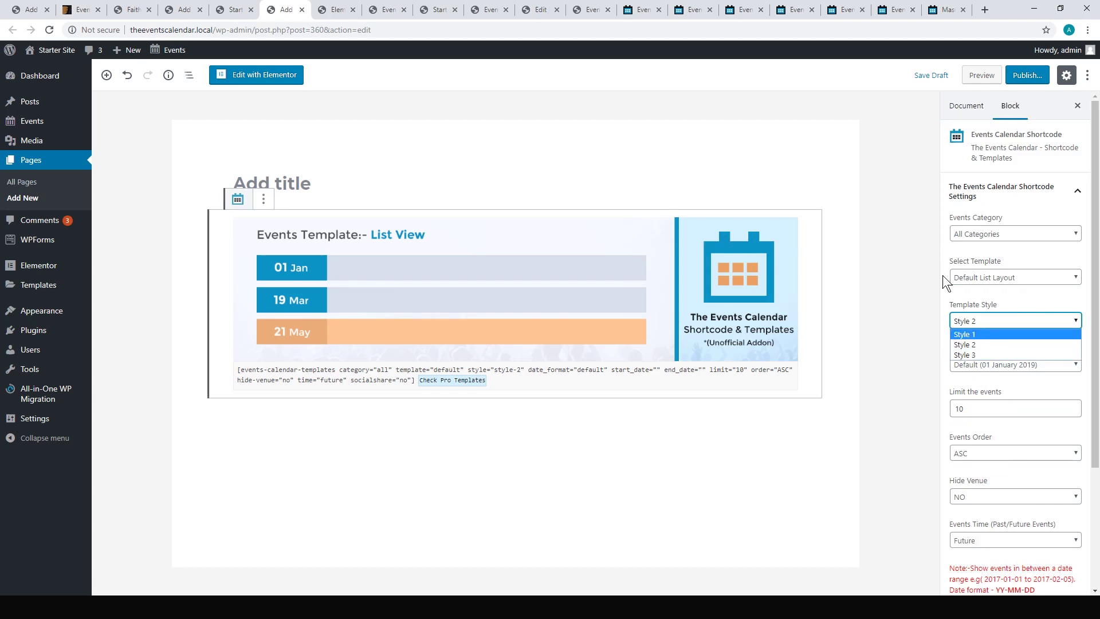
left_click(974, 290)
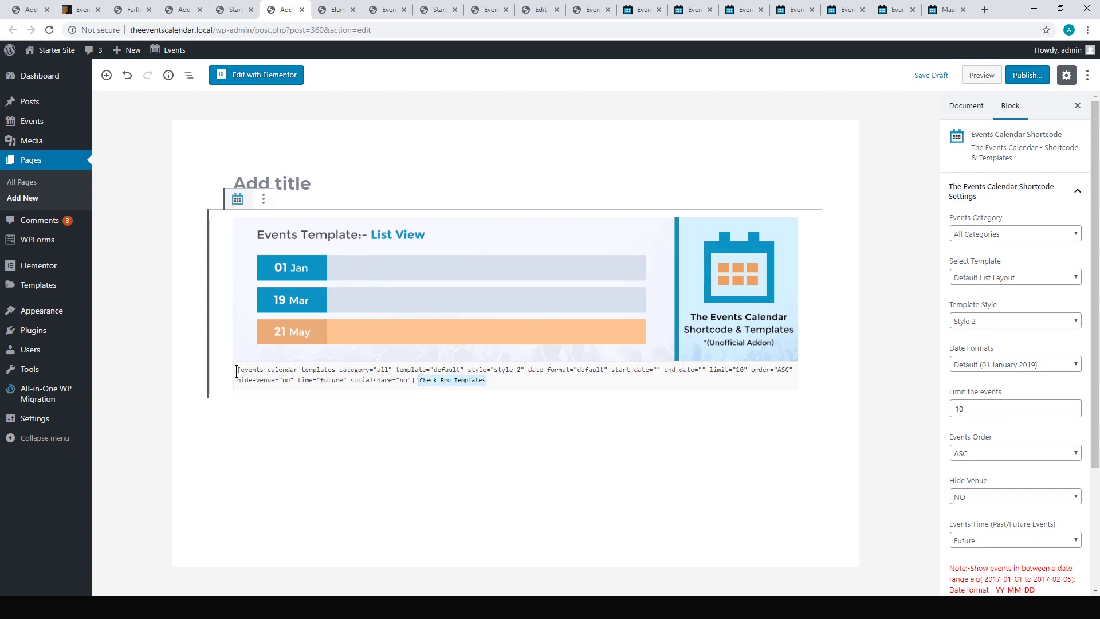
left_click_drag(236, 369, 416, 381)
key("ctrl+c")
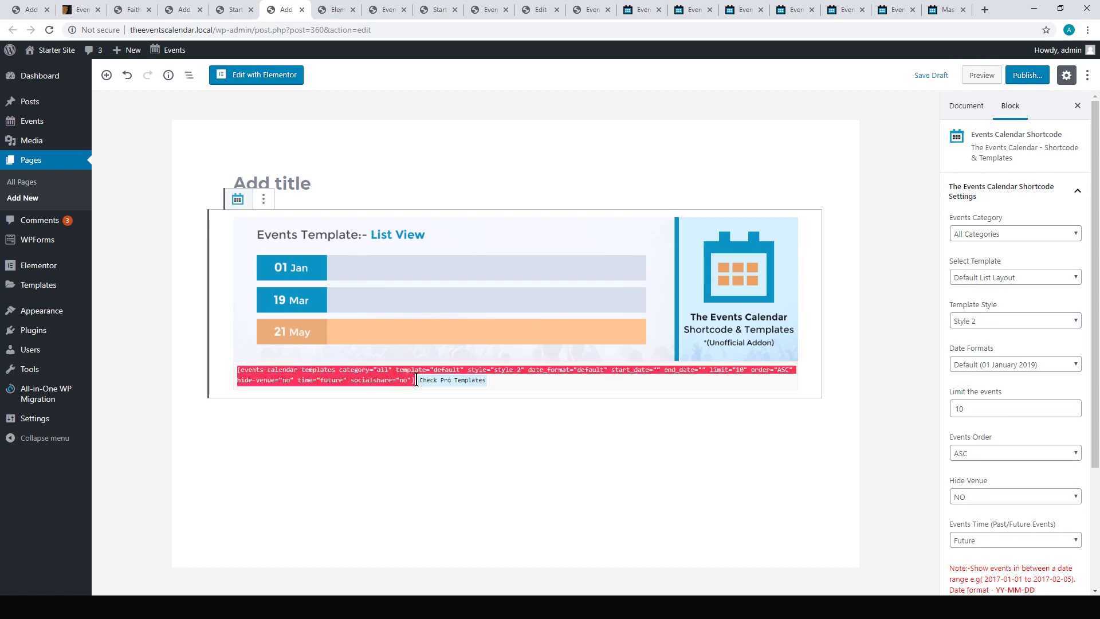
Add a Shortcode widget in Elementor just above the Search Events bar.
left_click(337, 10)
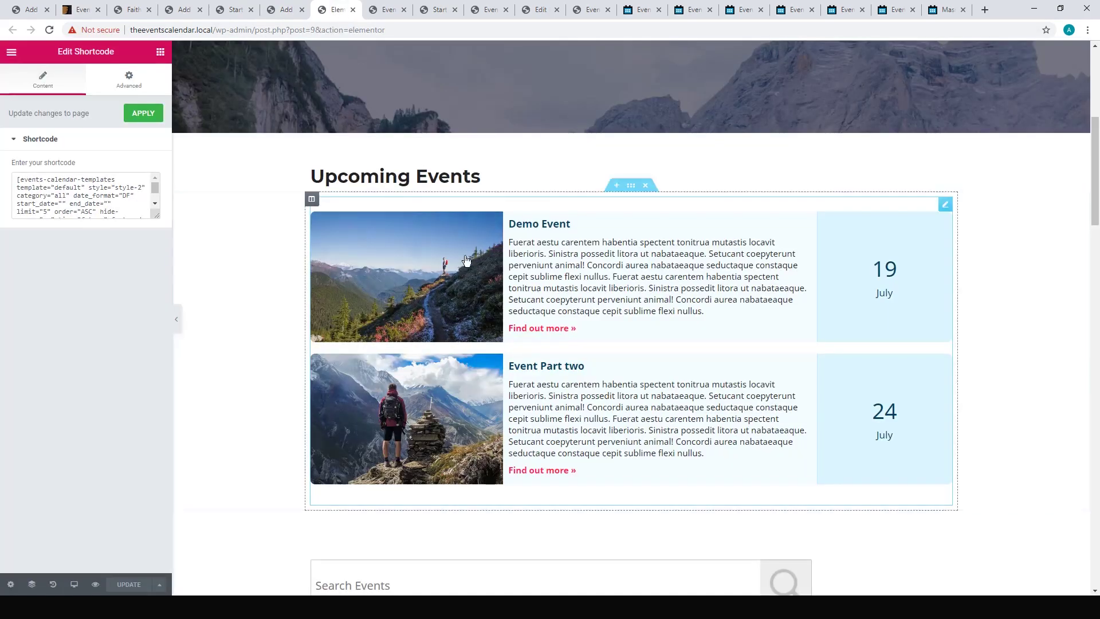
left_click(160, 53)
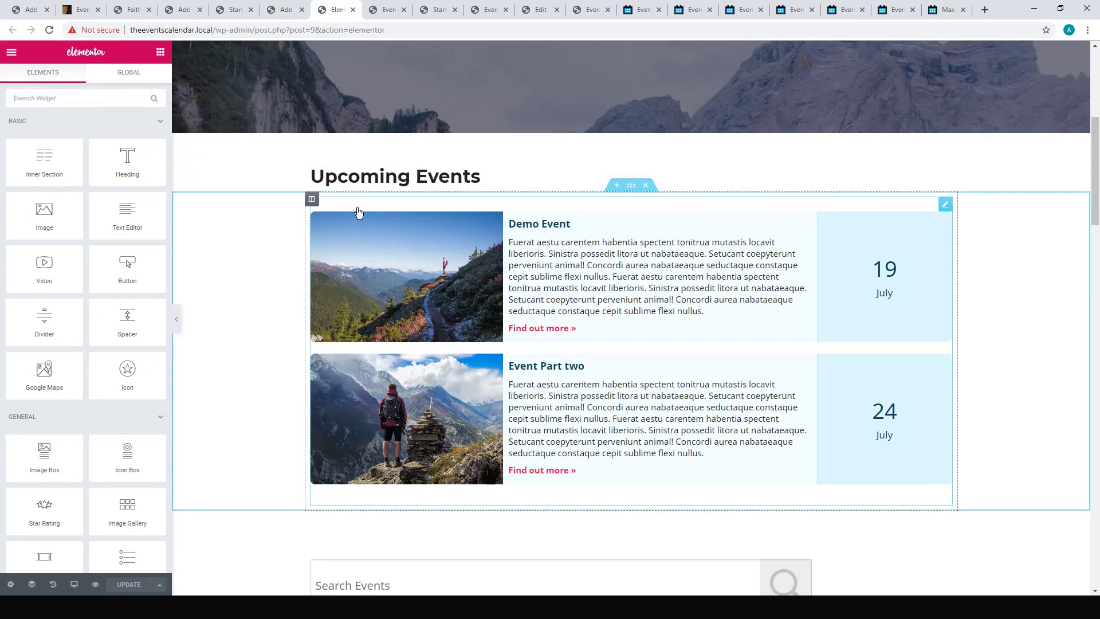
scroll(117, 375, "down", 3)
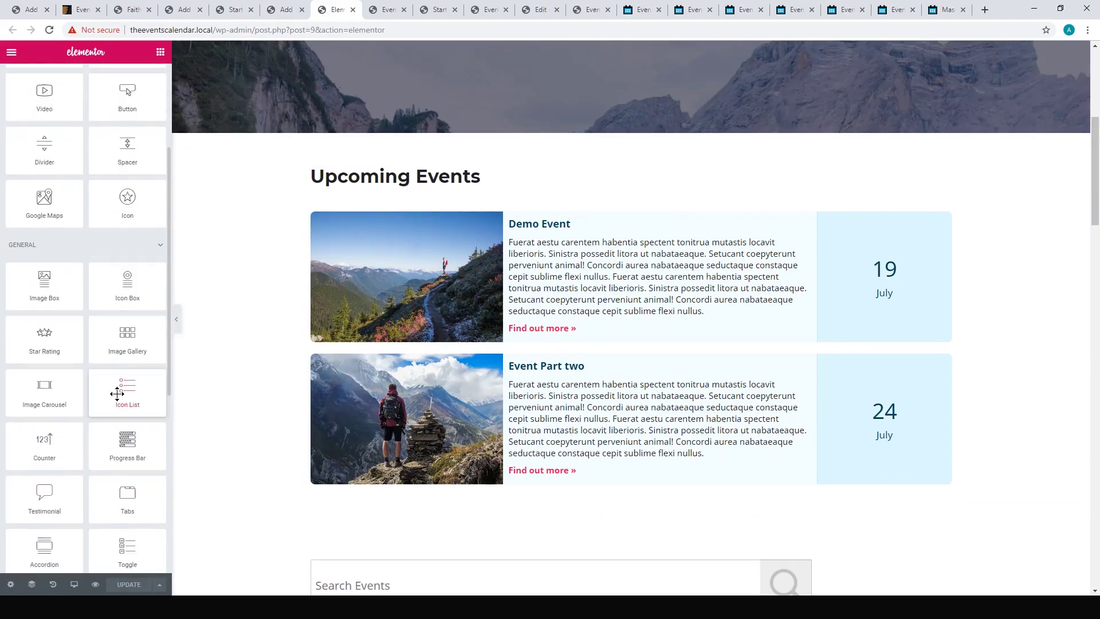
scroll(117, 393, "down", 3)
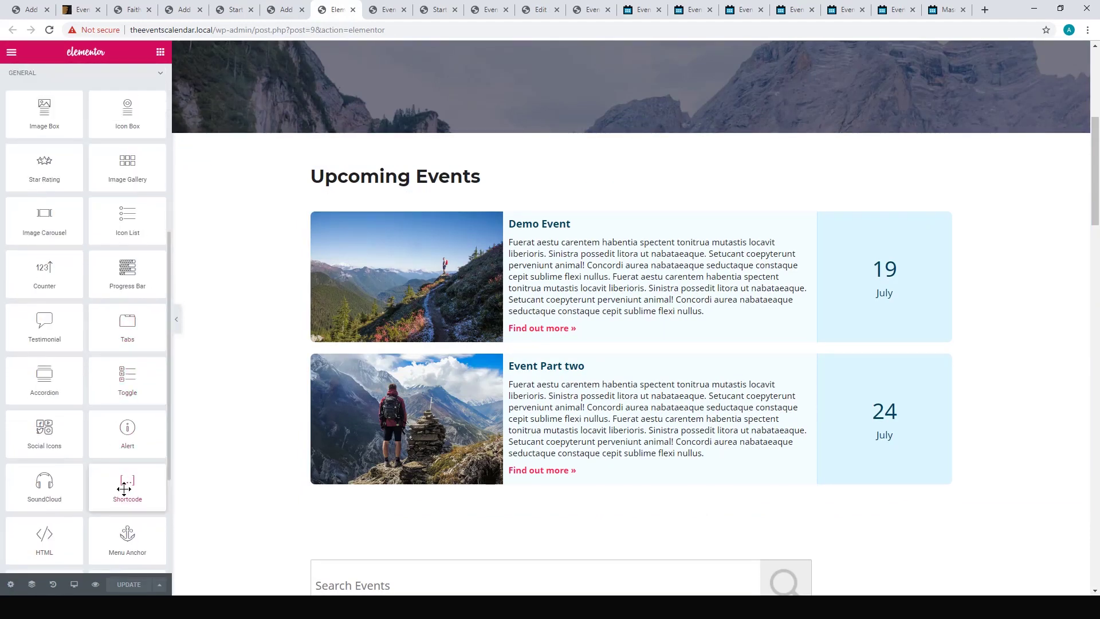
left_click_drag(122, 489, 410, 489)
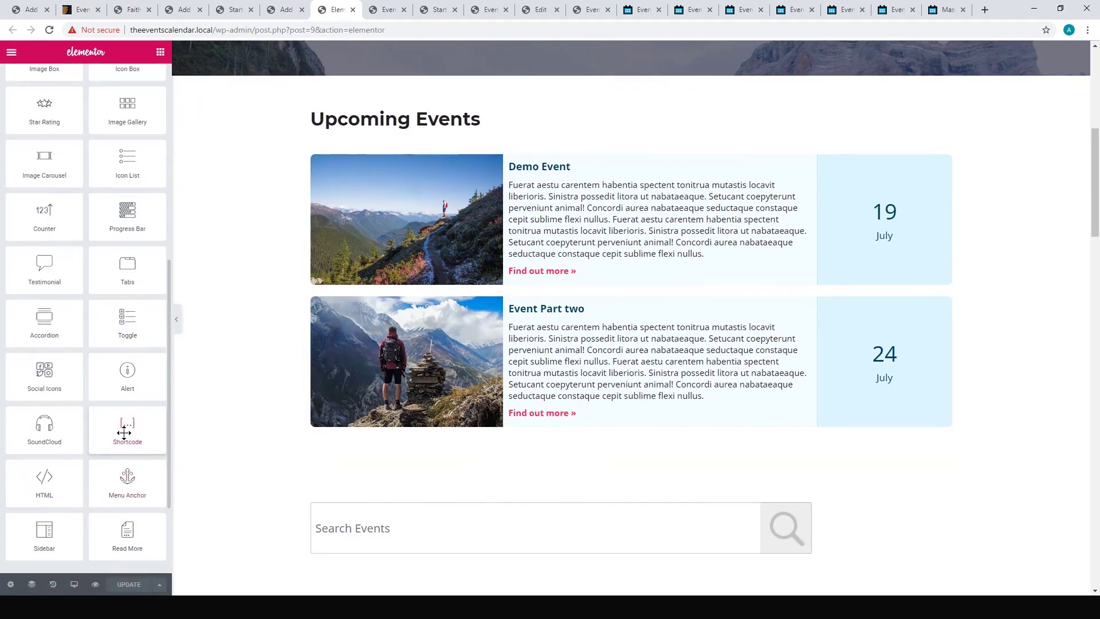
left_click_drag(578, 467, 579, 473)
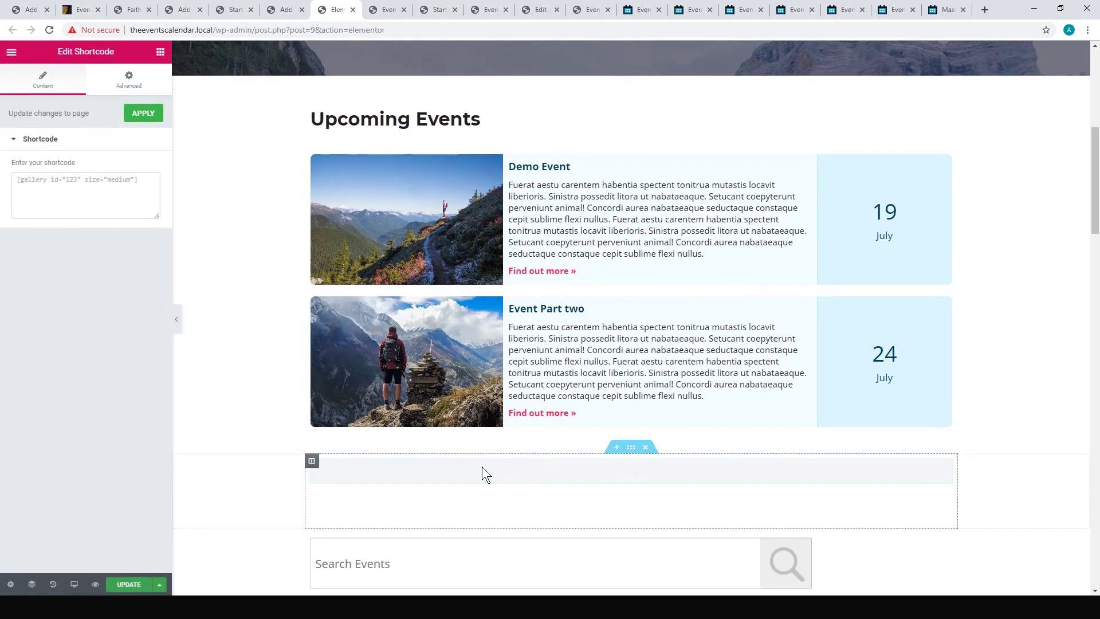
Paste the events shortcode into the widget, then delete the duplicate events list.
left_click(49, 210)
key("ctrl+v")
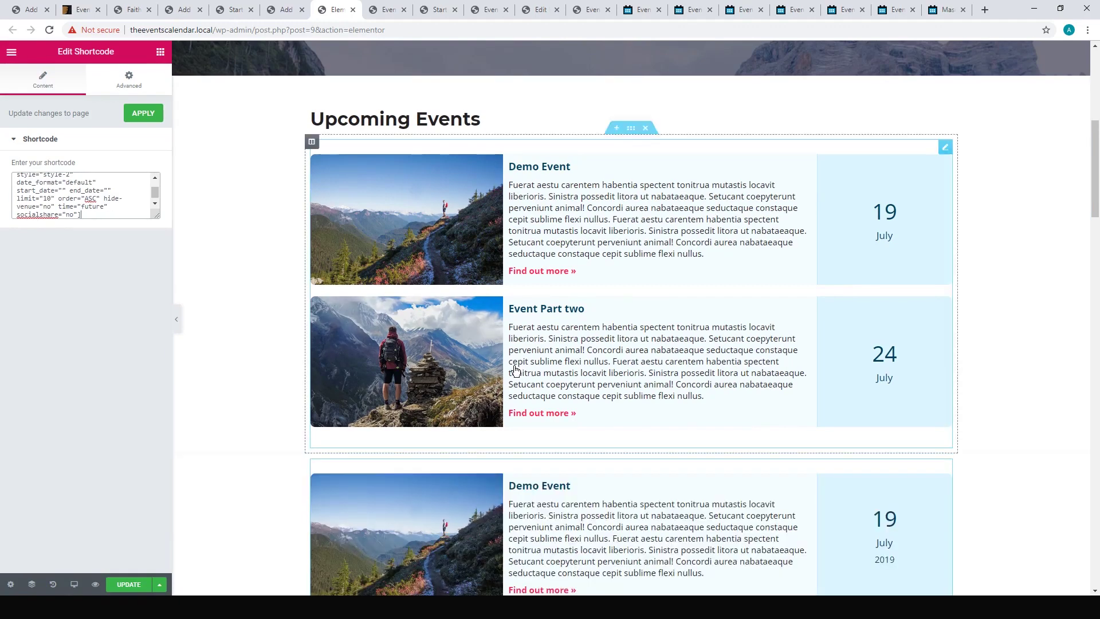
scroll(520, 417, "down", 3)
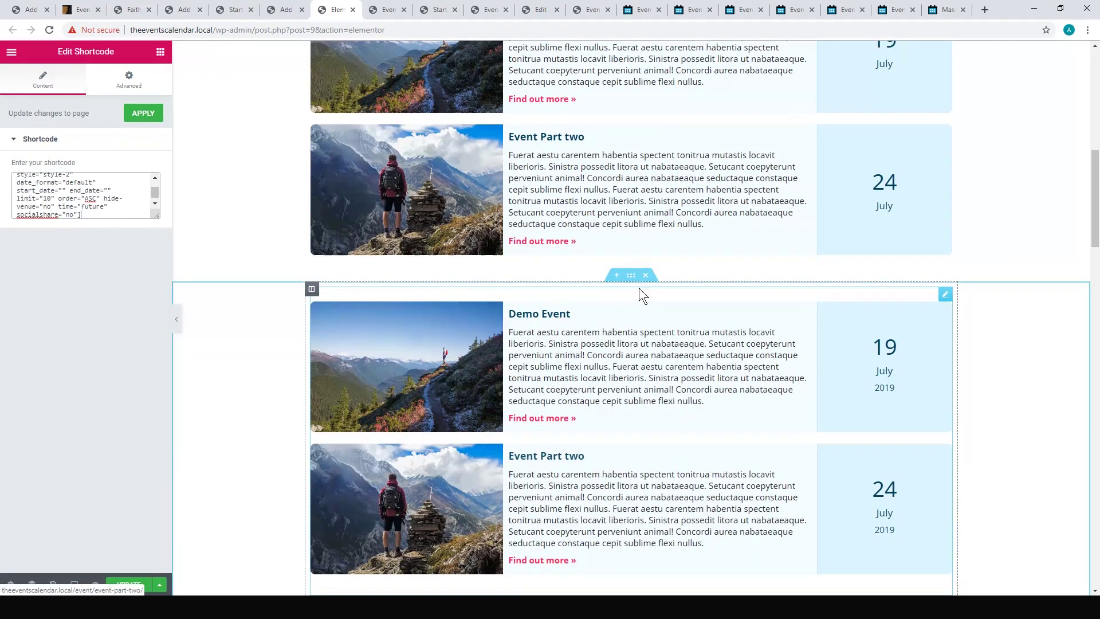
key("Delete")
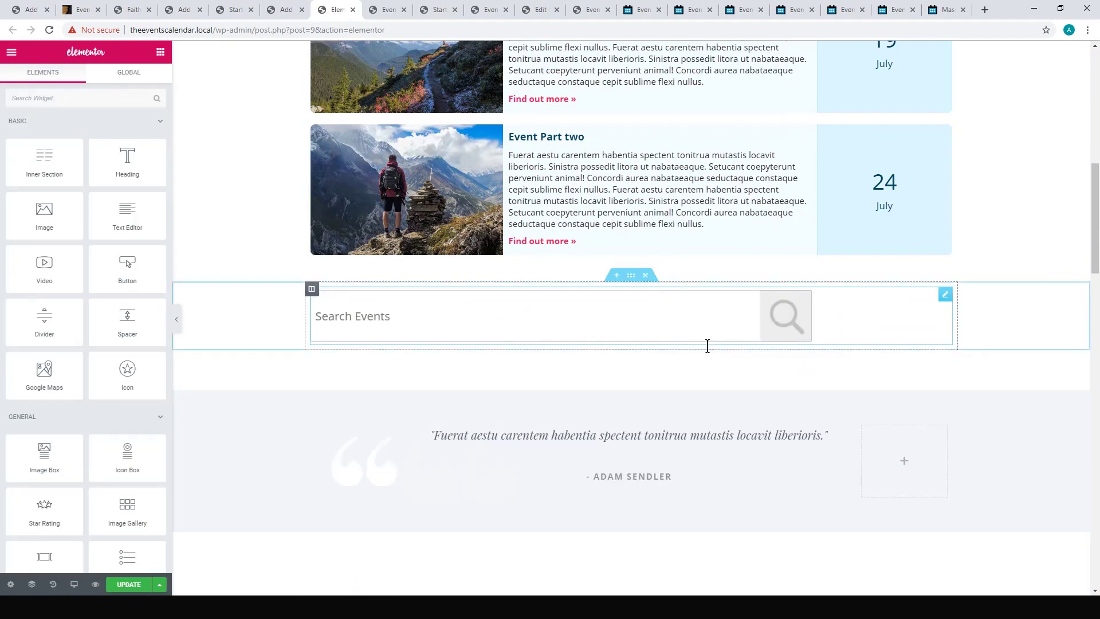
scroll(707, 344, "up", 2)
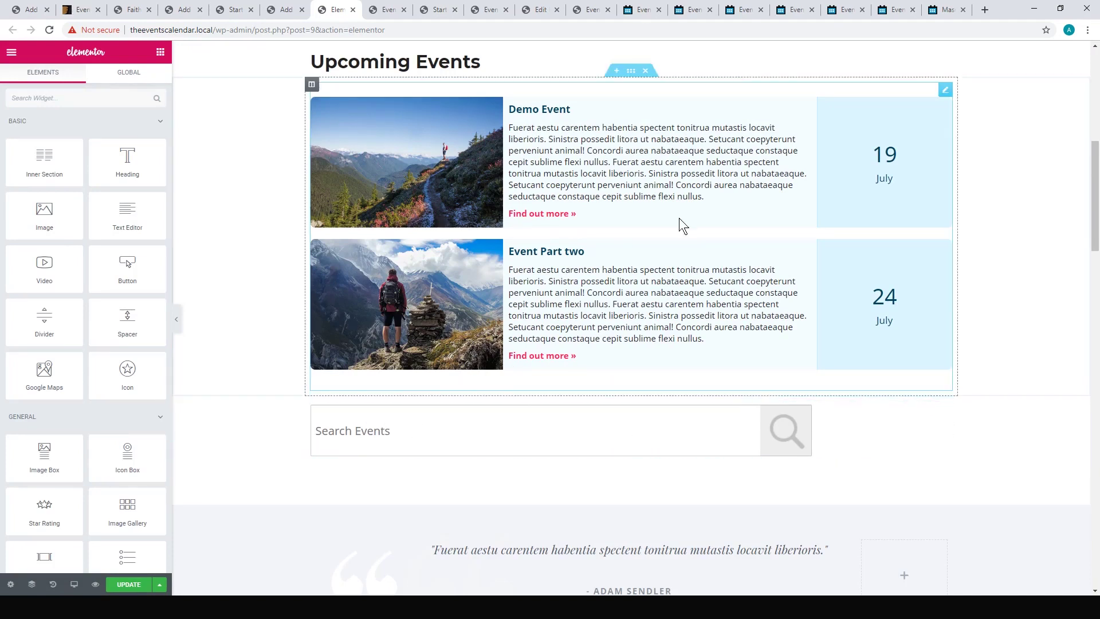
left_click(389, 8)
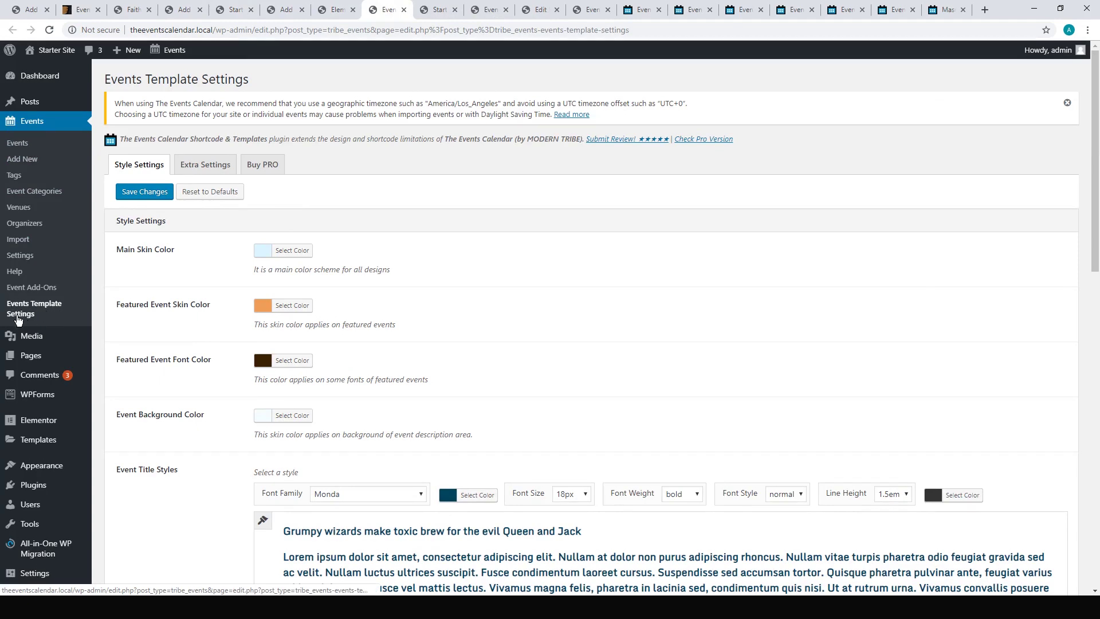
scroll(1098, 206, "down", 6)
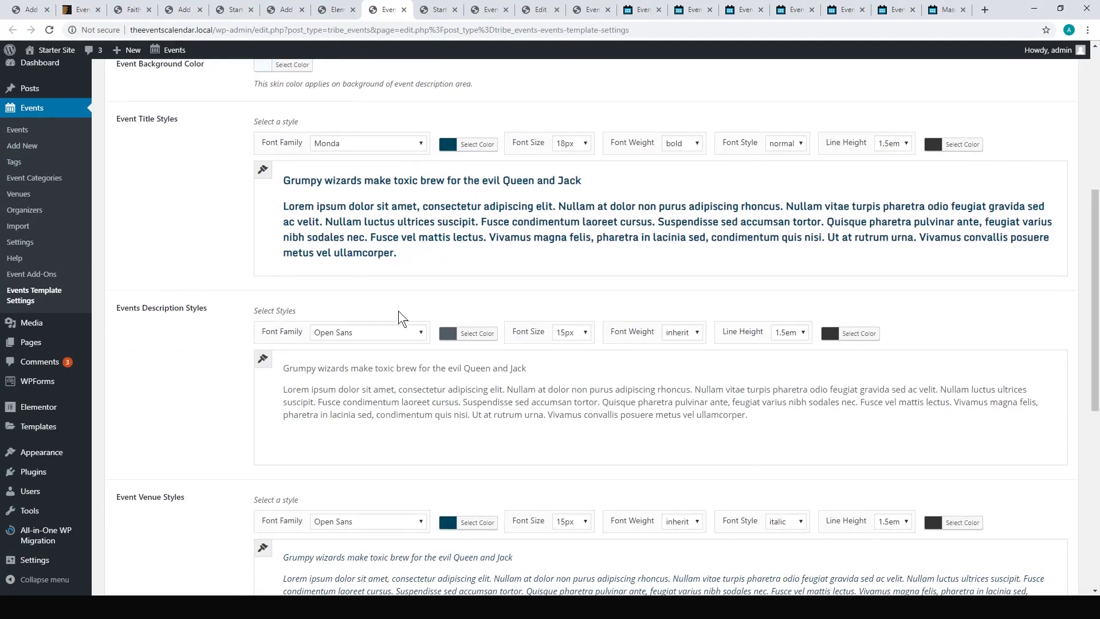
scroll(474, 344, "down", 8)
scroll(373, 280, "up", 14)
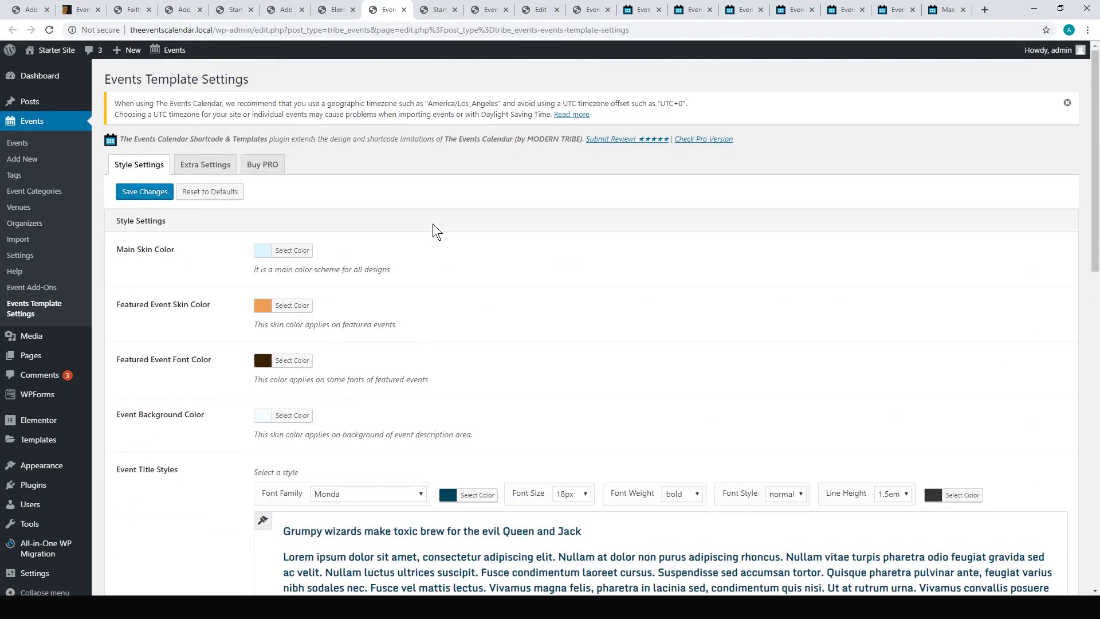
left_click(433, 8)
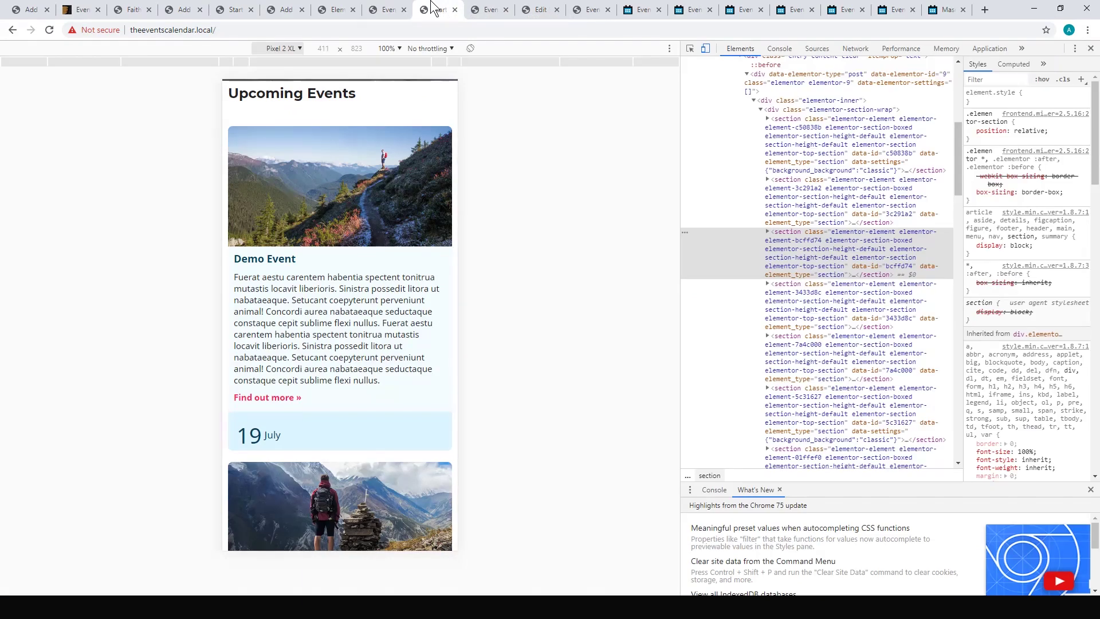
Scroll the Pixel 2 XL mobile view to check the Upcoming Events list and Event Search.
scroll(315, 288, "up", 4)
scroll(318, 225, "down", 4)
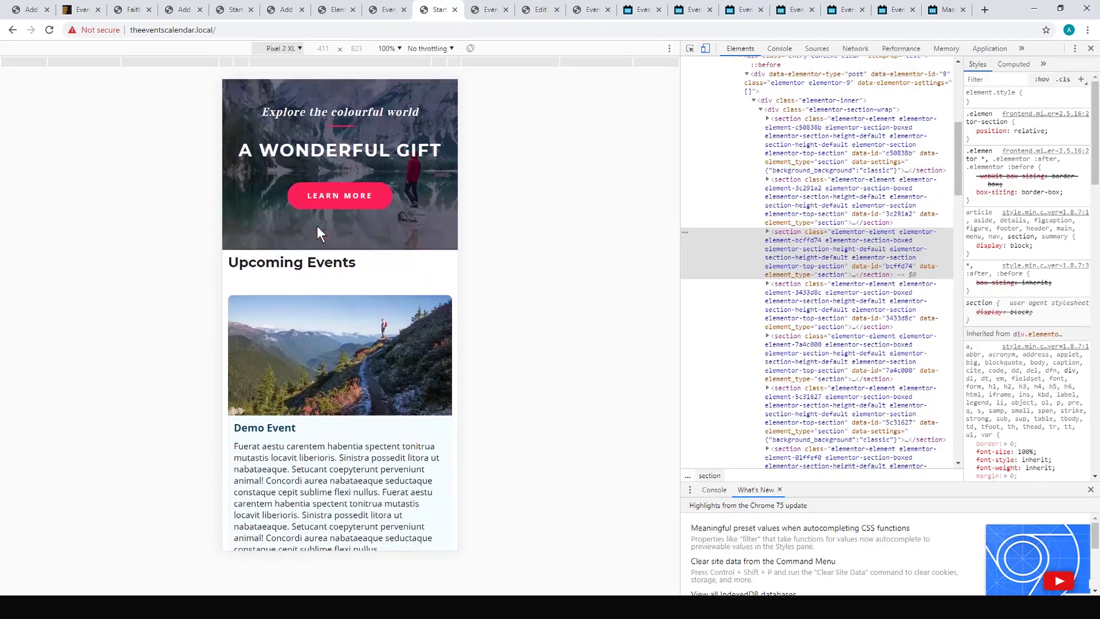
scroll(254, 197, "down", 3)
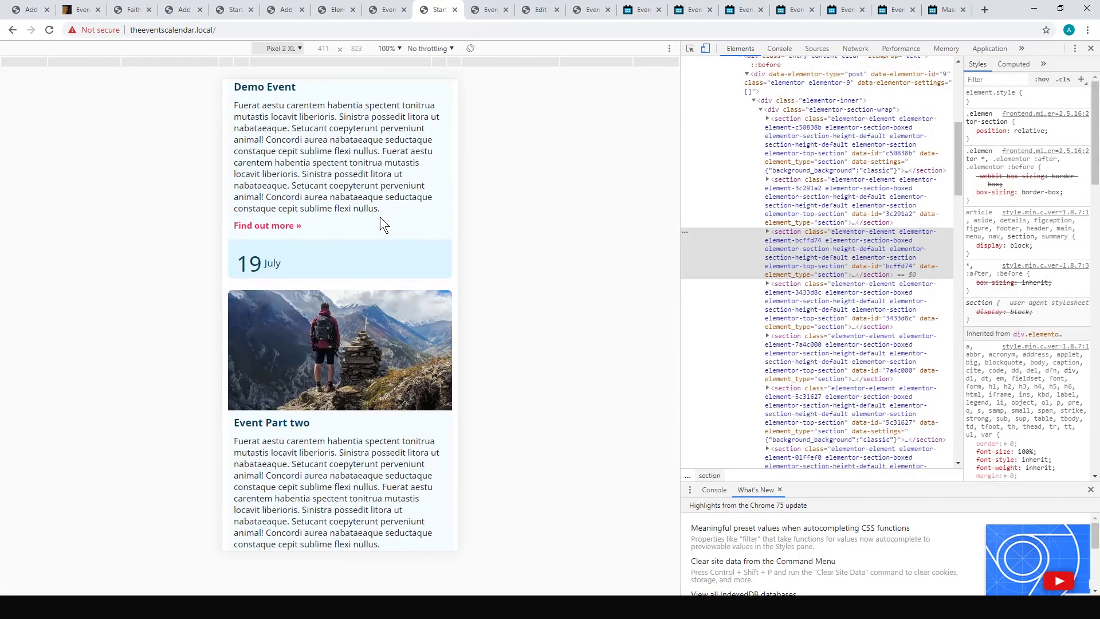
scroll(382, 224, "down", 4)
scroll(333, 267, "down", 3)
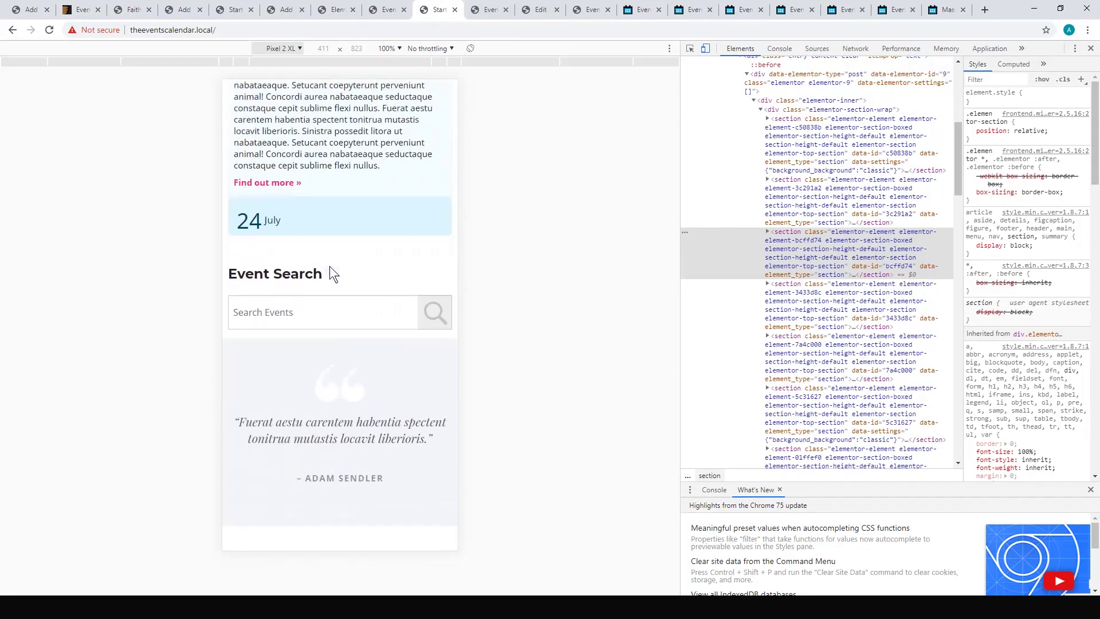
scroll(329, 269, "up", 7)
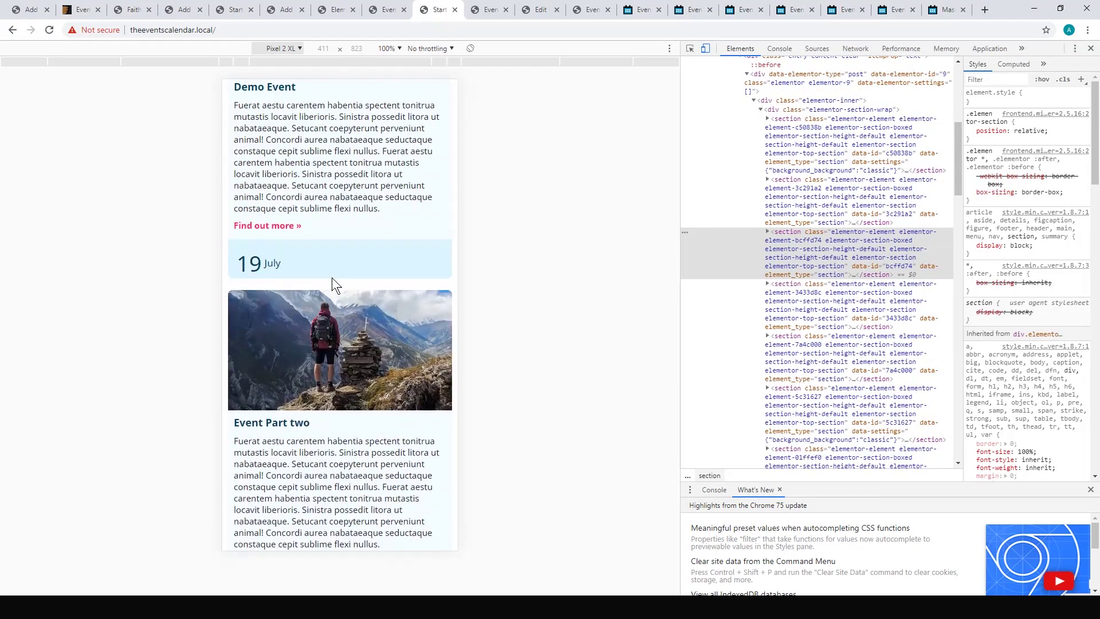
scroll(332, 277, "up", 7)
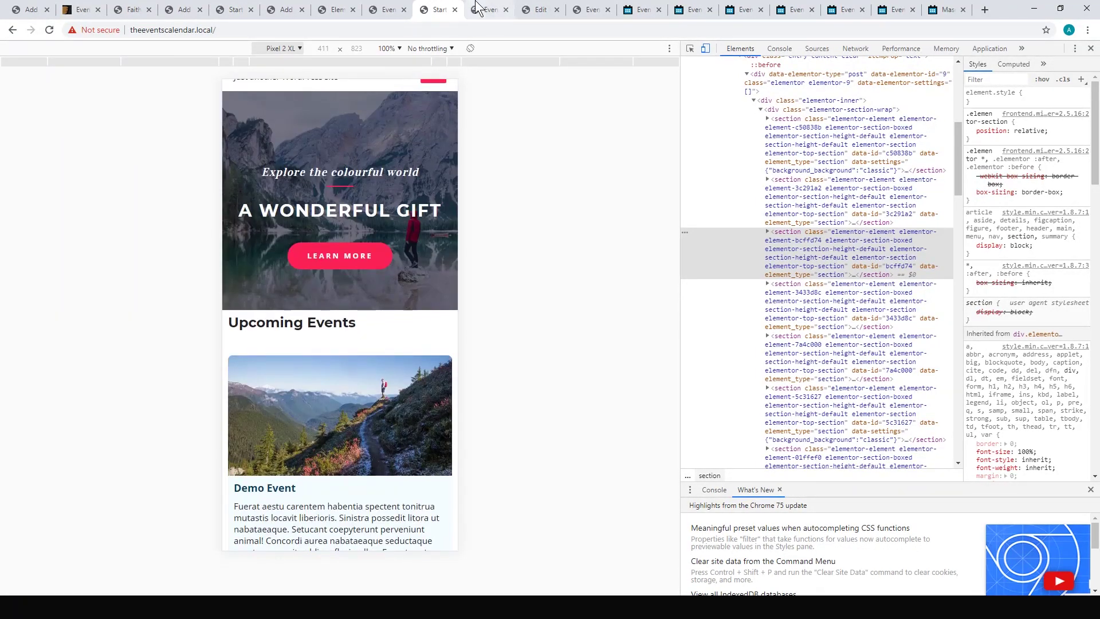
left_click(483, 10)
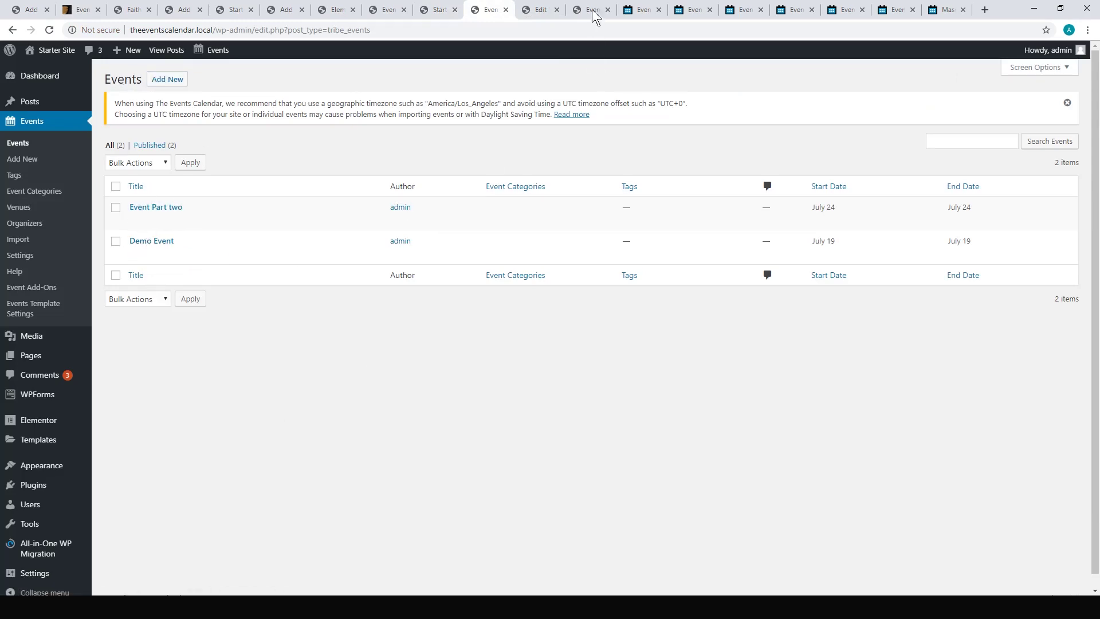
Scroll through the Event Part two edit page and its event details.
left_click(548, 10)
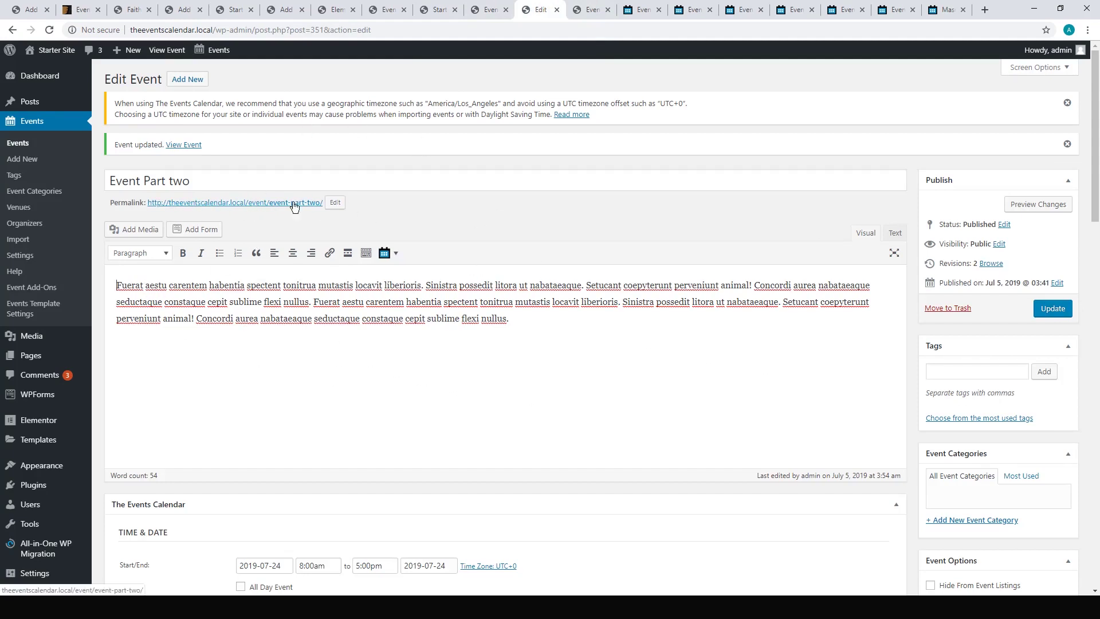
scroll(501, 263, "down", 6)
scroll(535, 264, "down", 4)
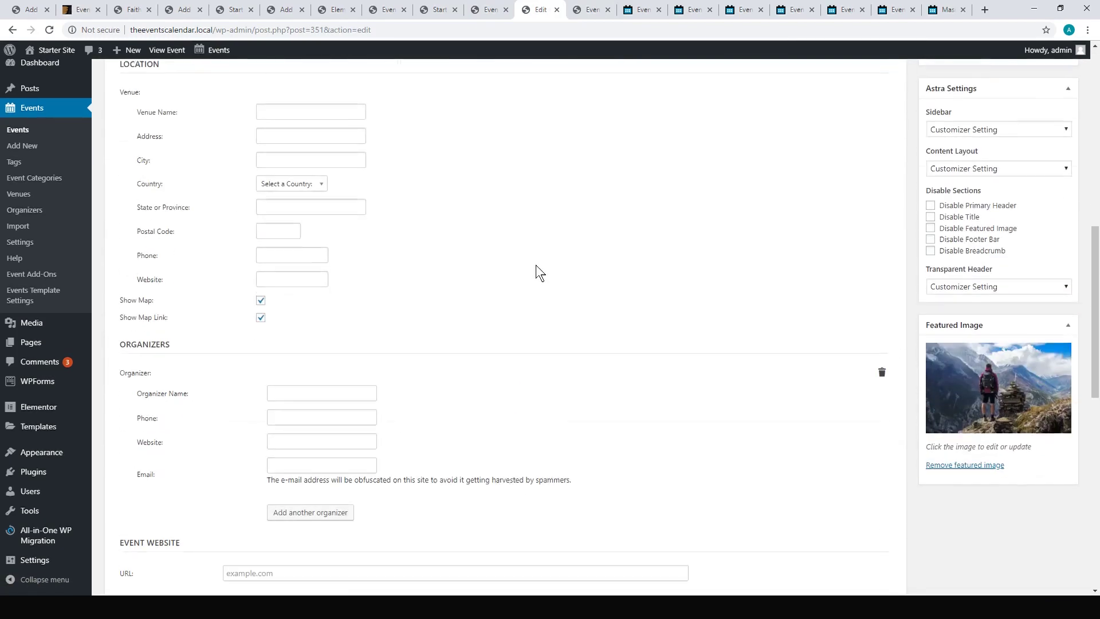
scroll(511, 336, "up", 3)
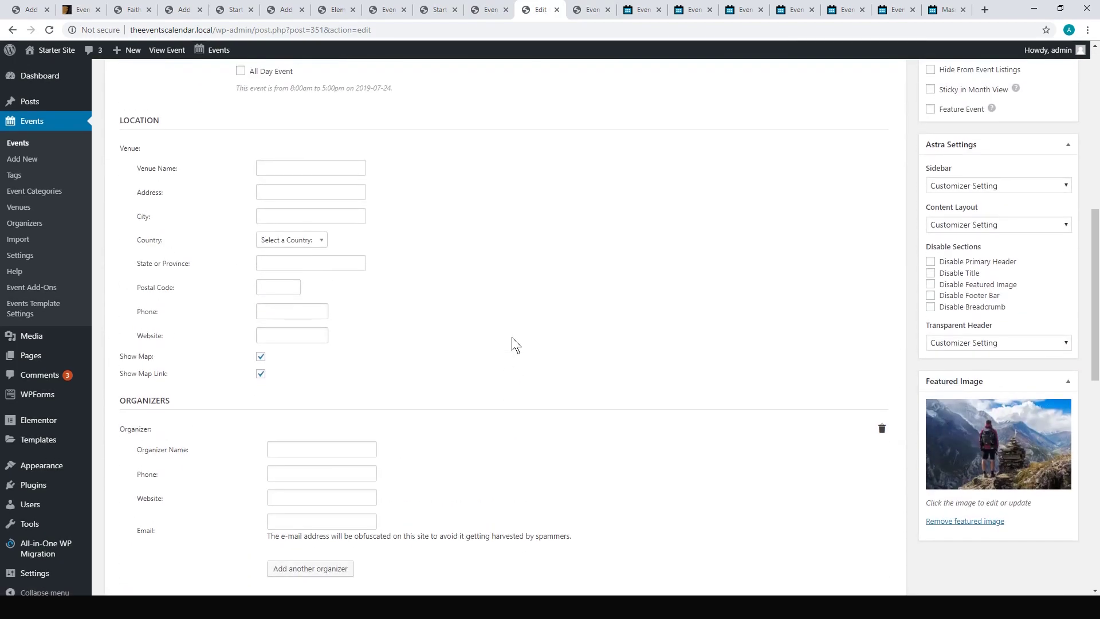
scroll(468, 318, "down", 4)
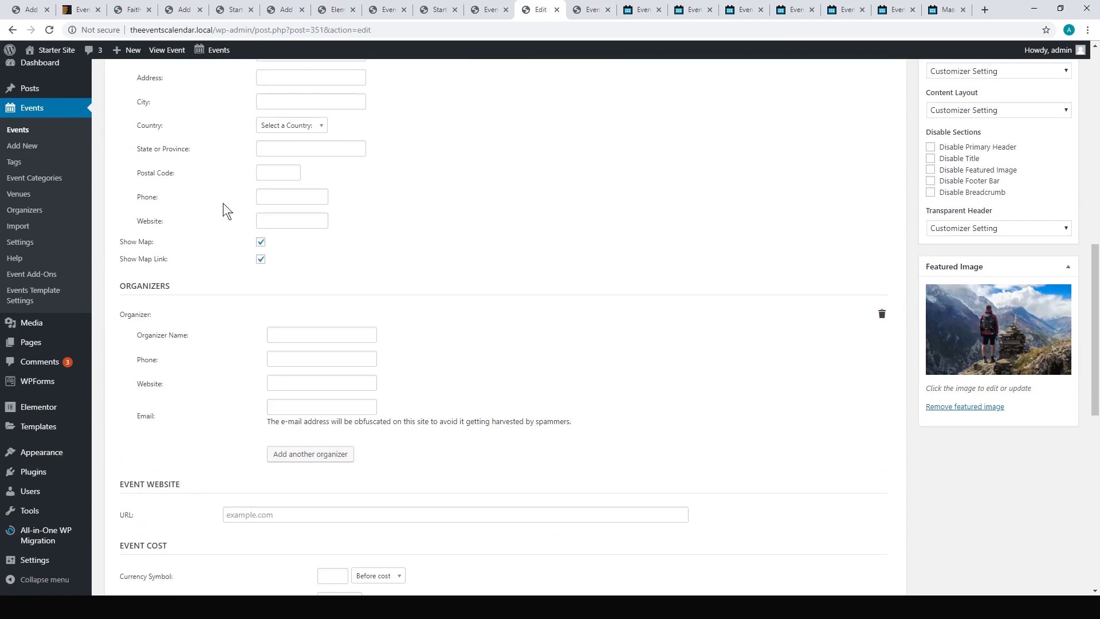
scroll(636, 388, "down", 5)
scroll(637, 388, "up", 10)
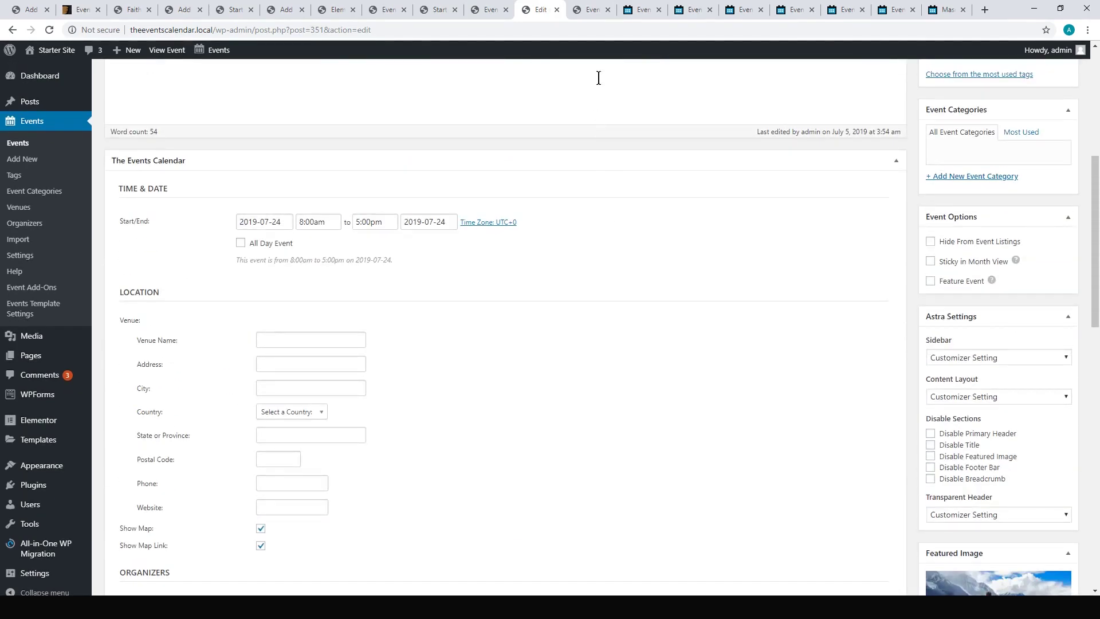
View the published Event Part two page dated July 24, 8:00 am - 5:00 pm.
left_click(595, 10)
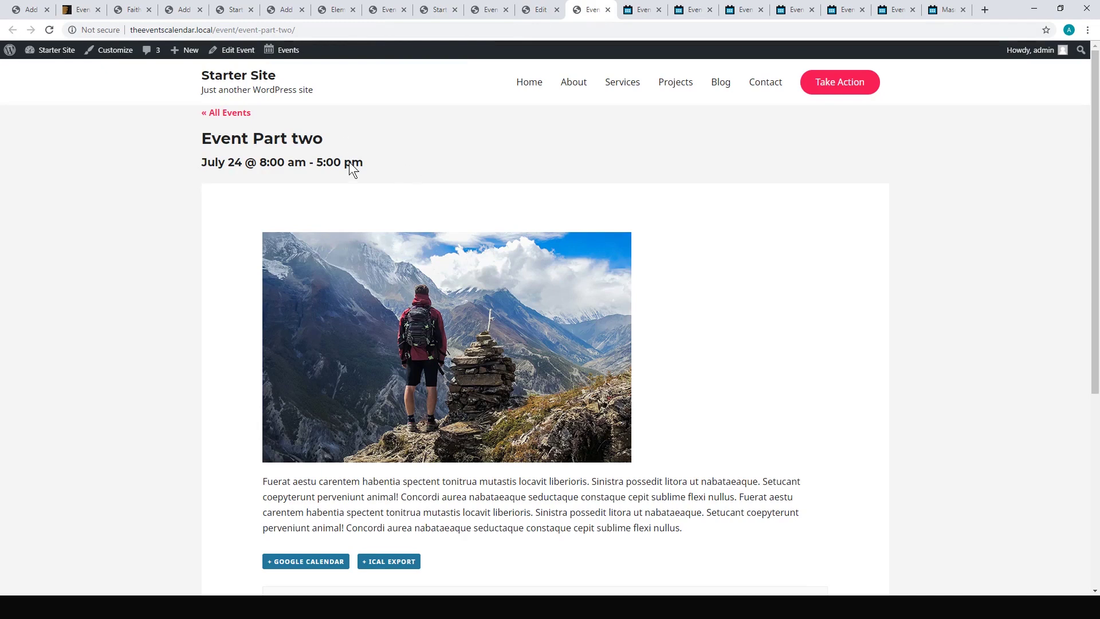
scroll(309, 401, "down", 2)
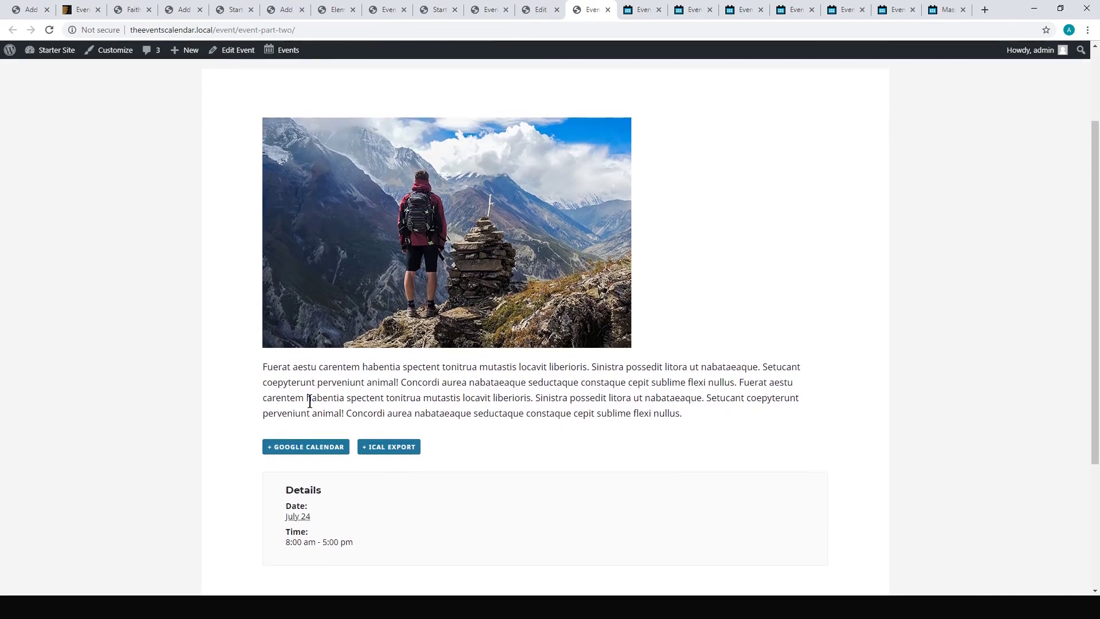
scroll(663, 428, "down", 2)
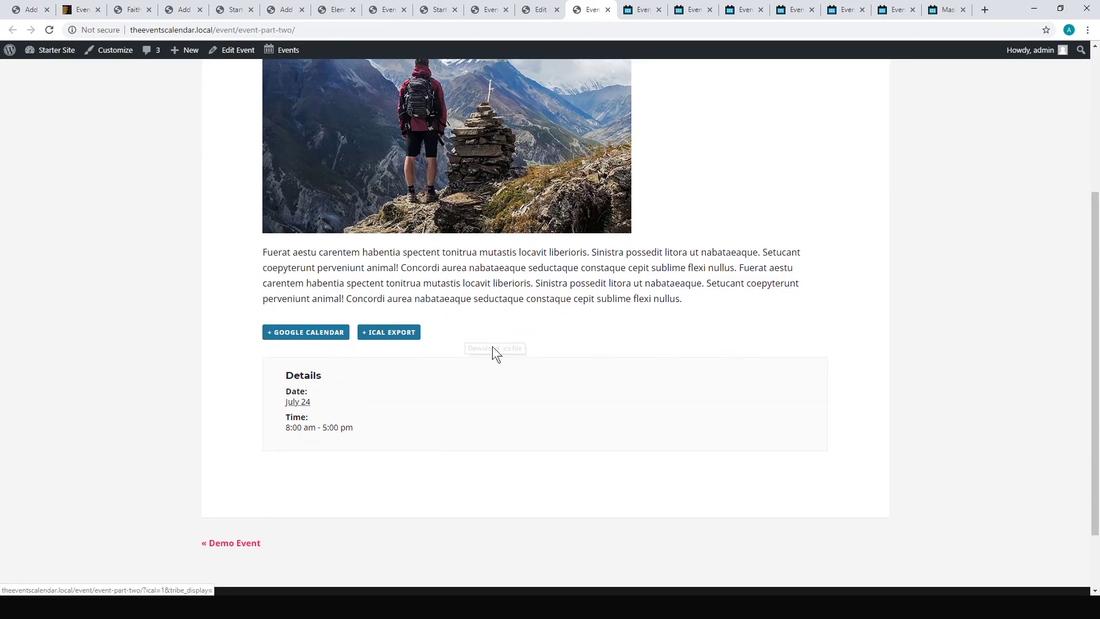
scroll(580, 353, "up", 3)
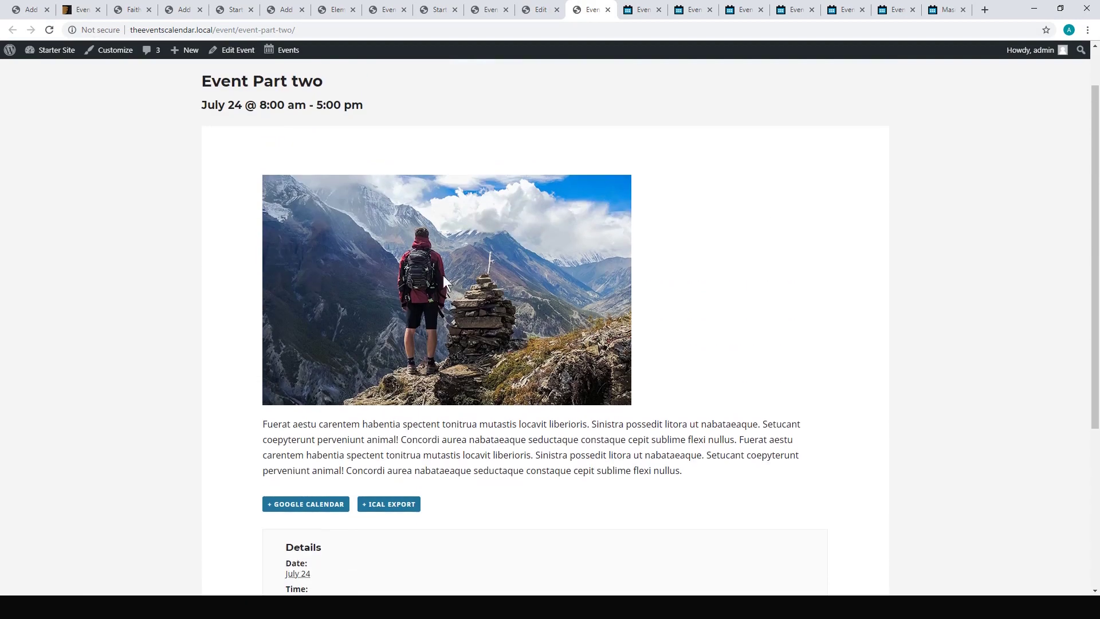
Scroll through List Template Styles 1–3 on the demo site, then bring up the timeline demo.
left_click(644, 10)
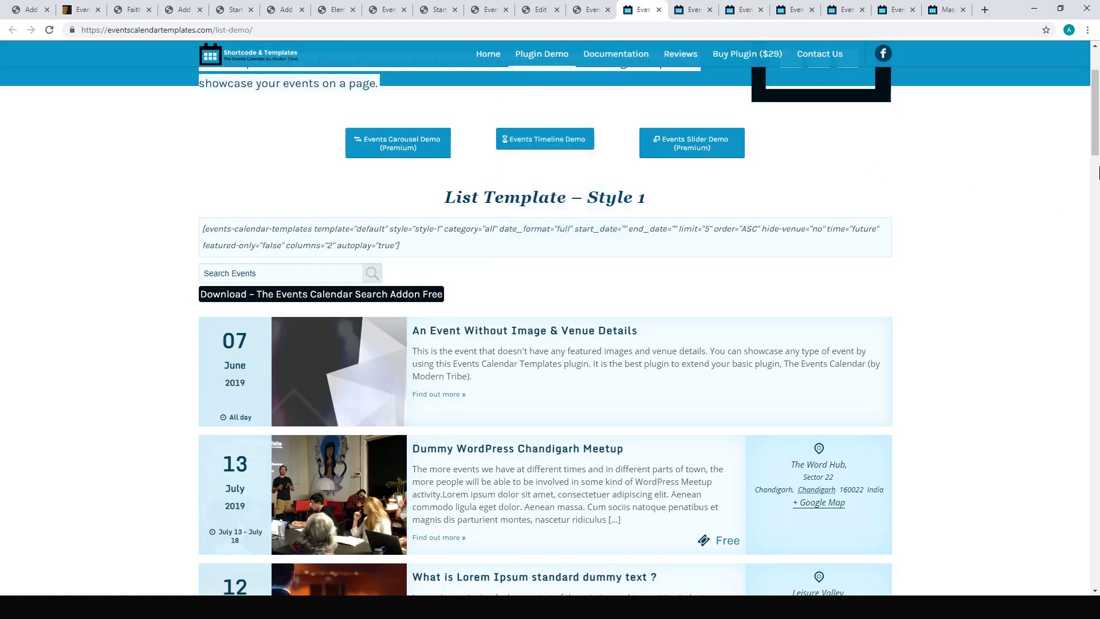
left_click_drag(1094, 133, 1095, 142)
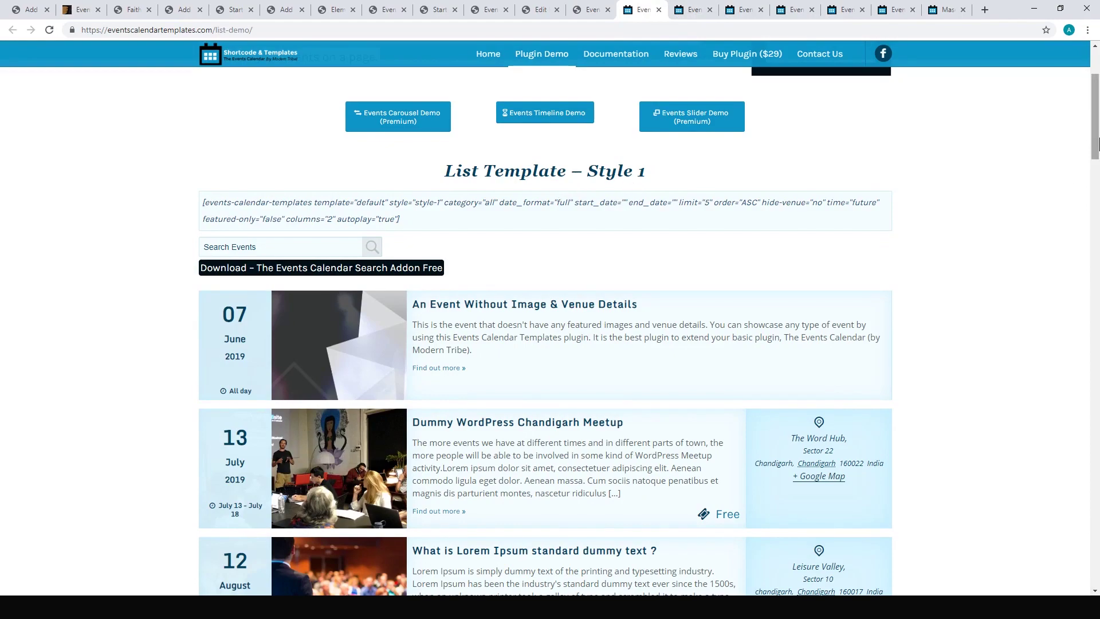
left_click_drag(1095, 145, 1095, 285)
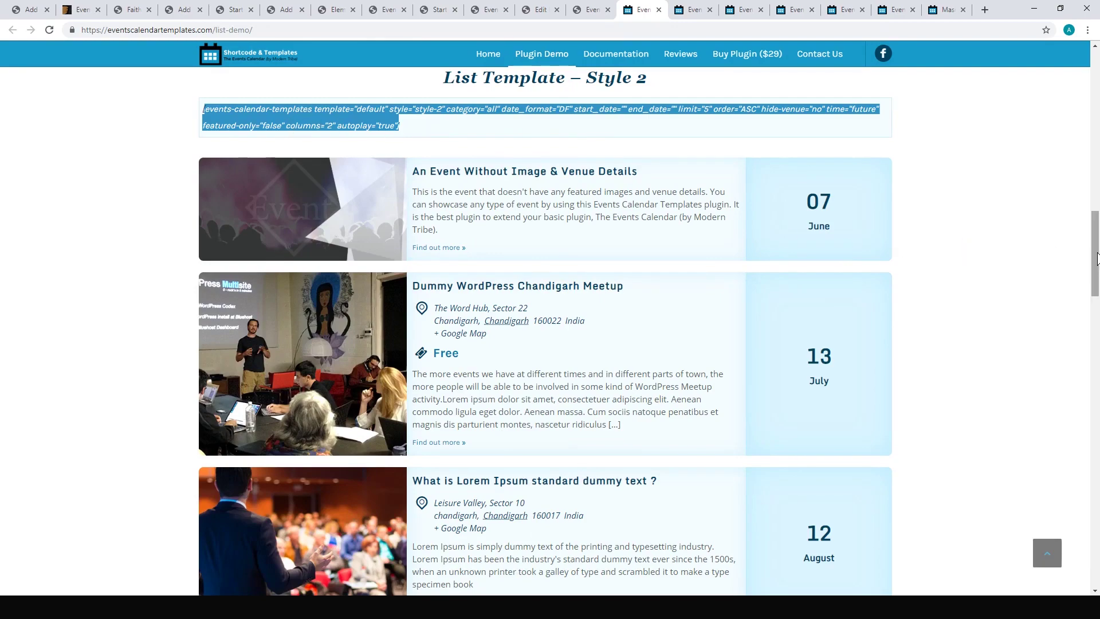
left_click_drag(1093, 258, 1094, 338)
scroll(961, 335, "down", 9)
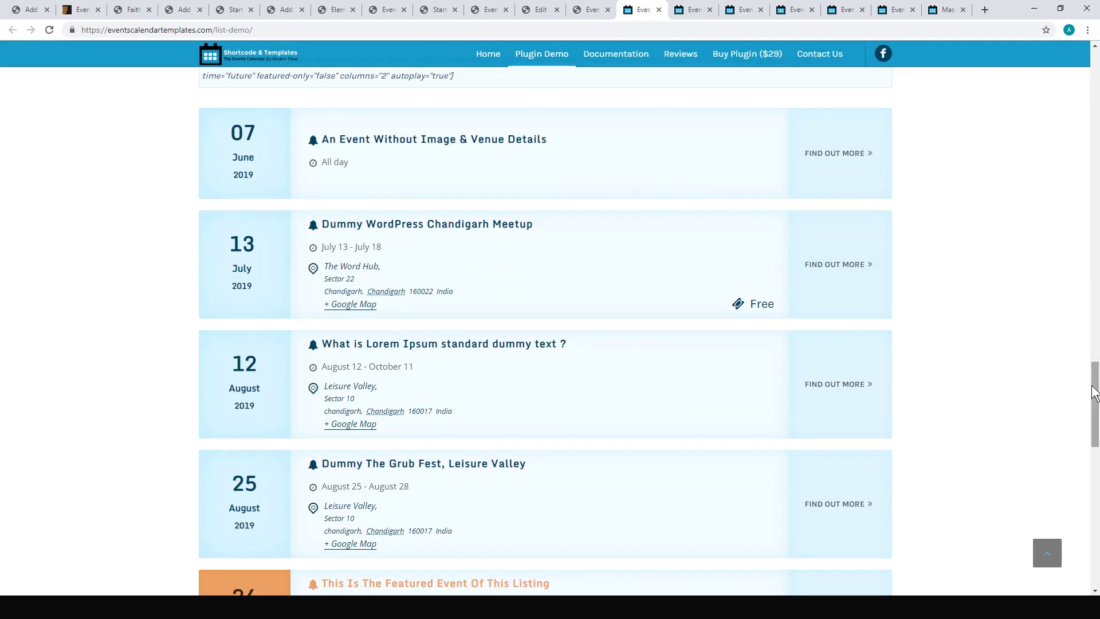
left_click_drag(1094, 390, 1096, 443)
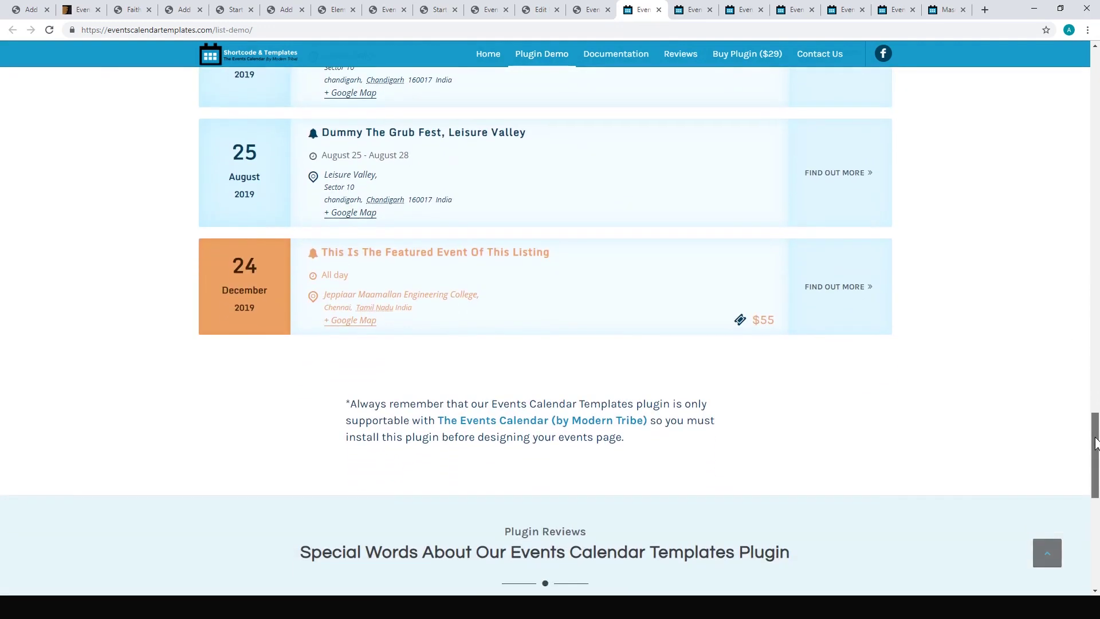
left_click(691, 8)
Scroll through the Timeline Template Style 1 events for June and July 2019.
scroll(537, 123, "down", 4)
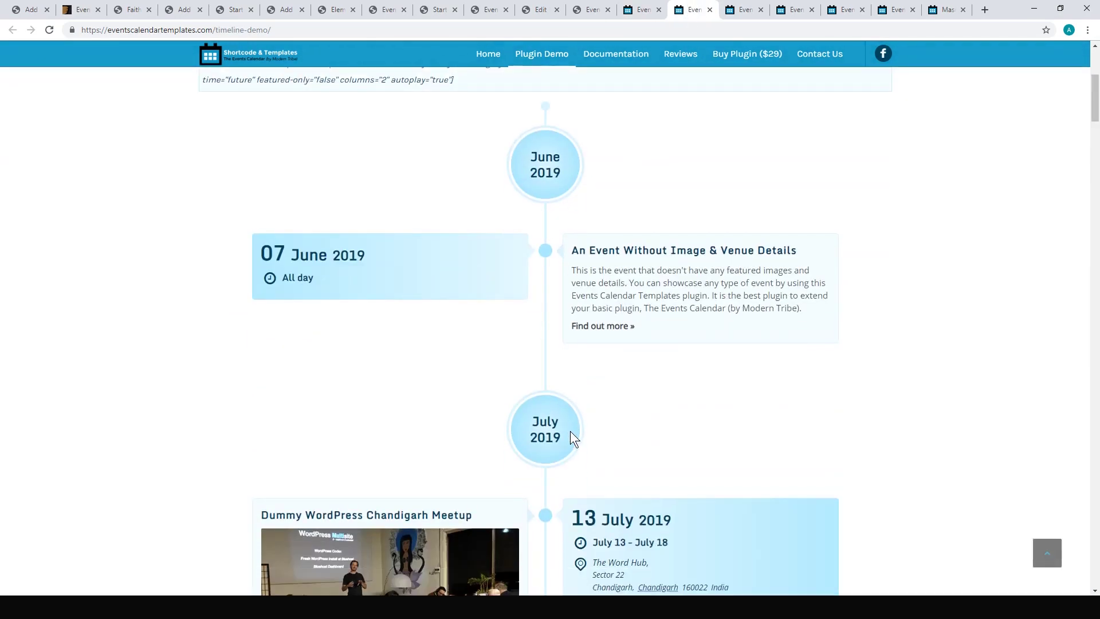
left_click_drag(1097, 138, 1098, 209)
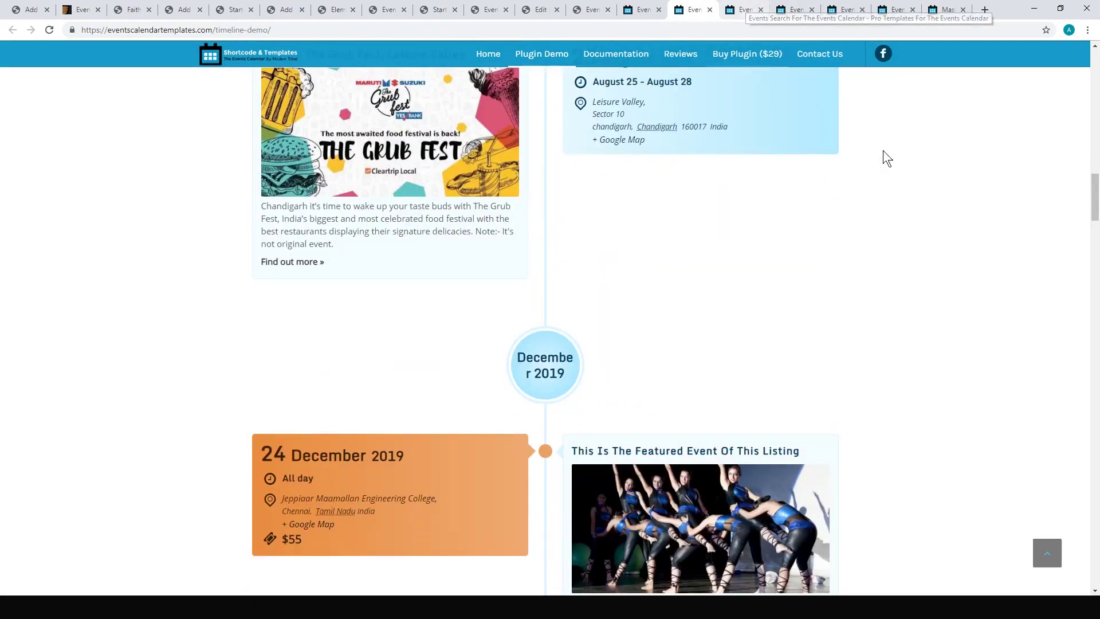
left_click_drag(1098, 216, 1096, 401)
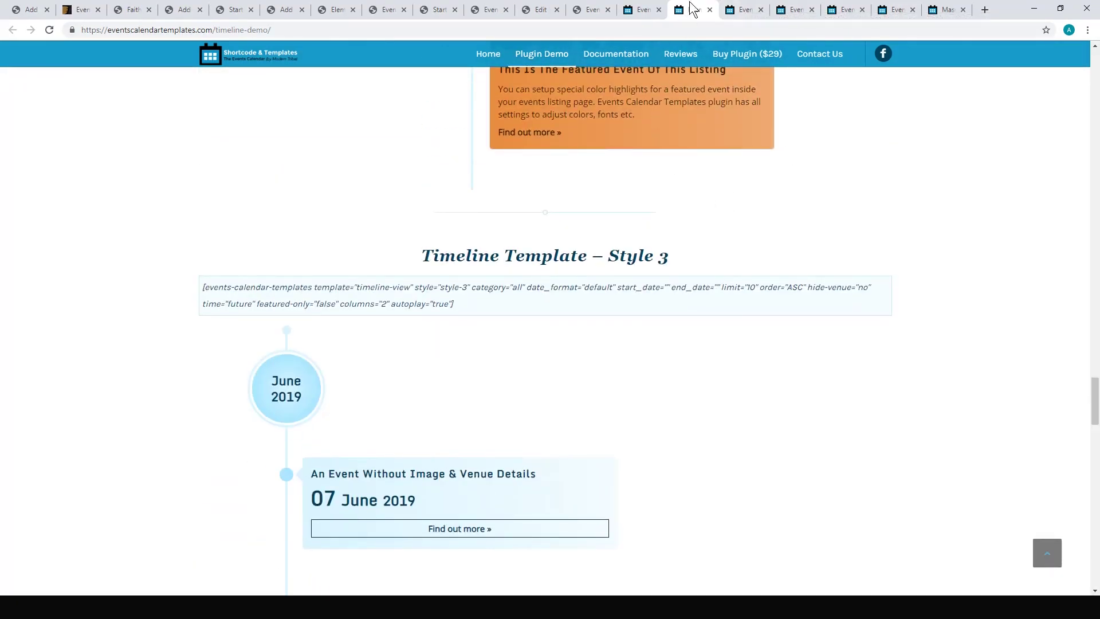
Highlight the events-calendar-search shortcode on the search addon demo.
left_click(744, 10)
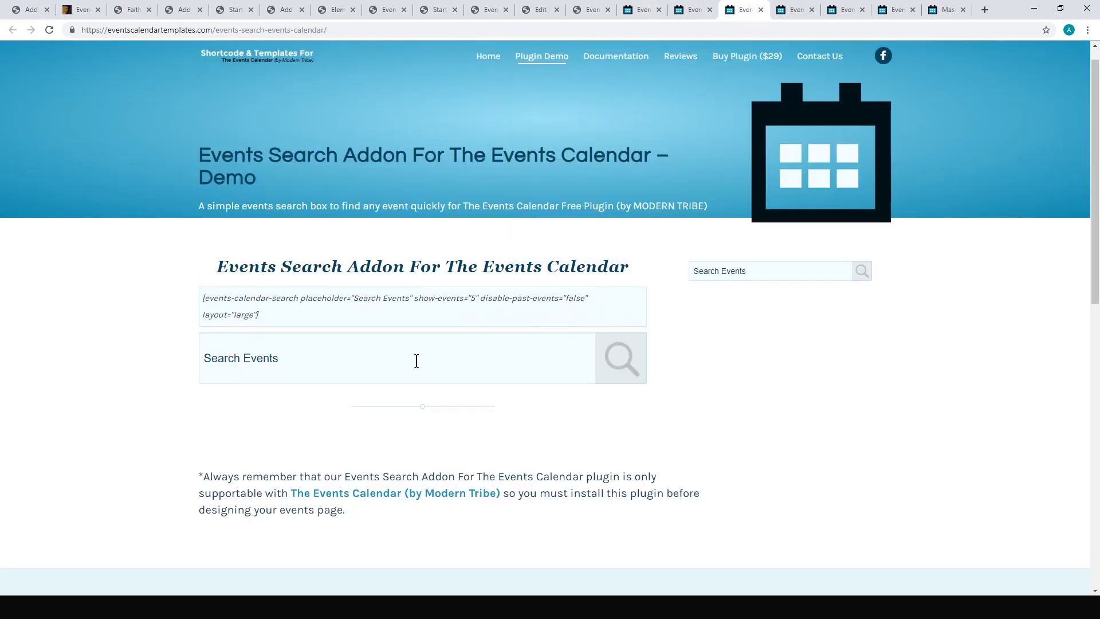
left_click_drag(261, 316, 209, 300)
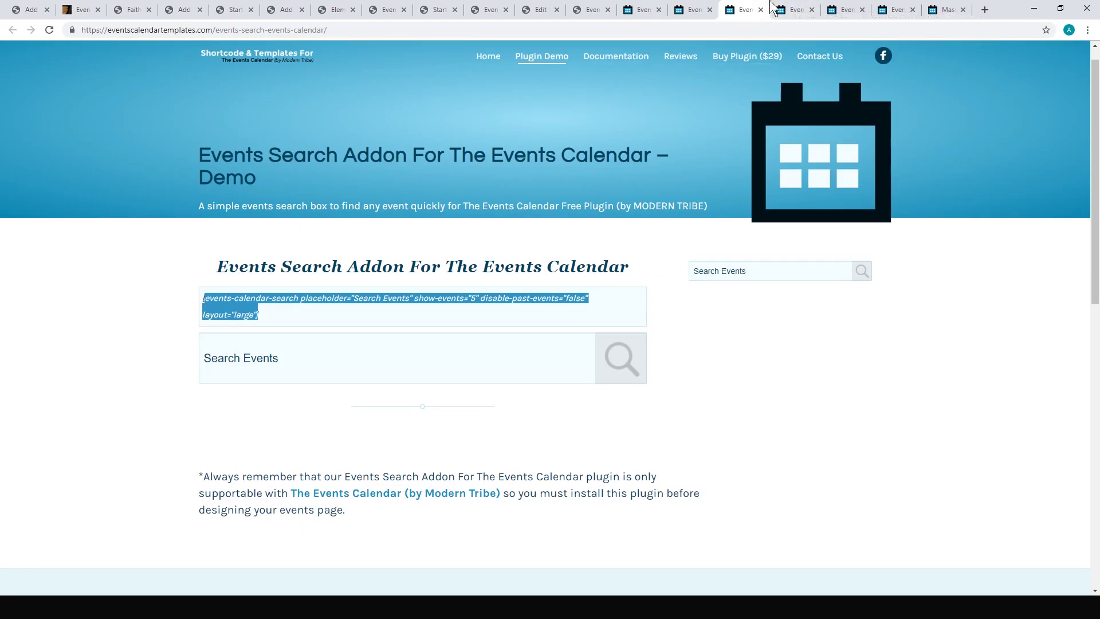
left_click(794, 11)
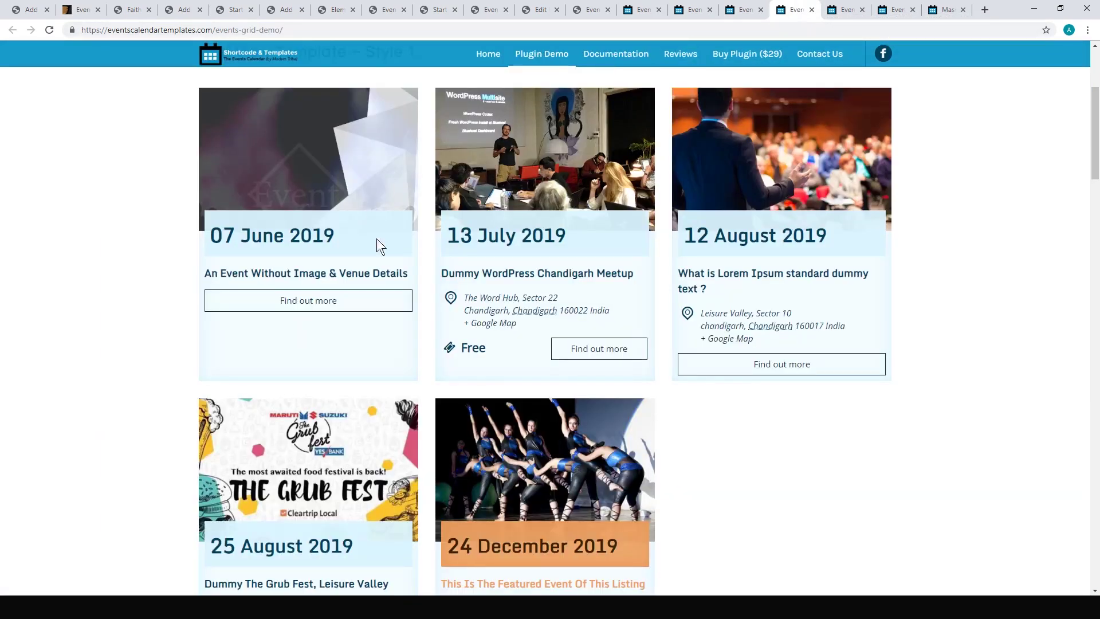
Review the grid demo and advance the carousel demo by one event.
scroll(842, 171, "up", 3)
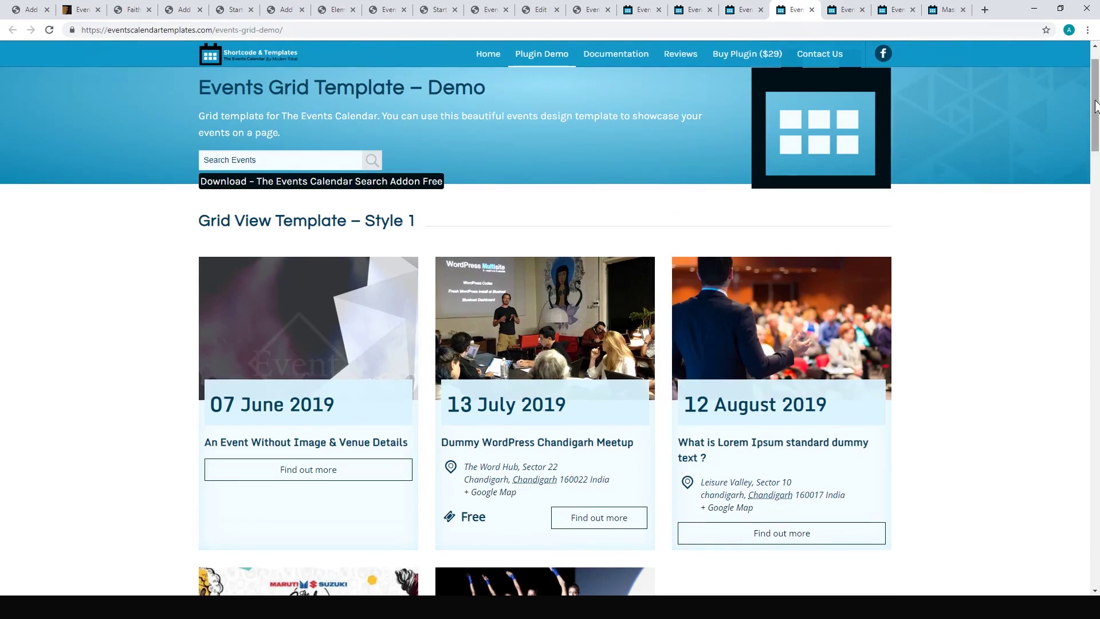
left_click_drag(1097, 106, 1098, 134)
left_click(844, 10)
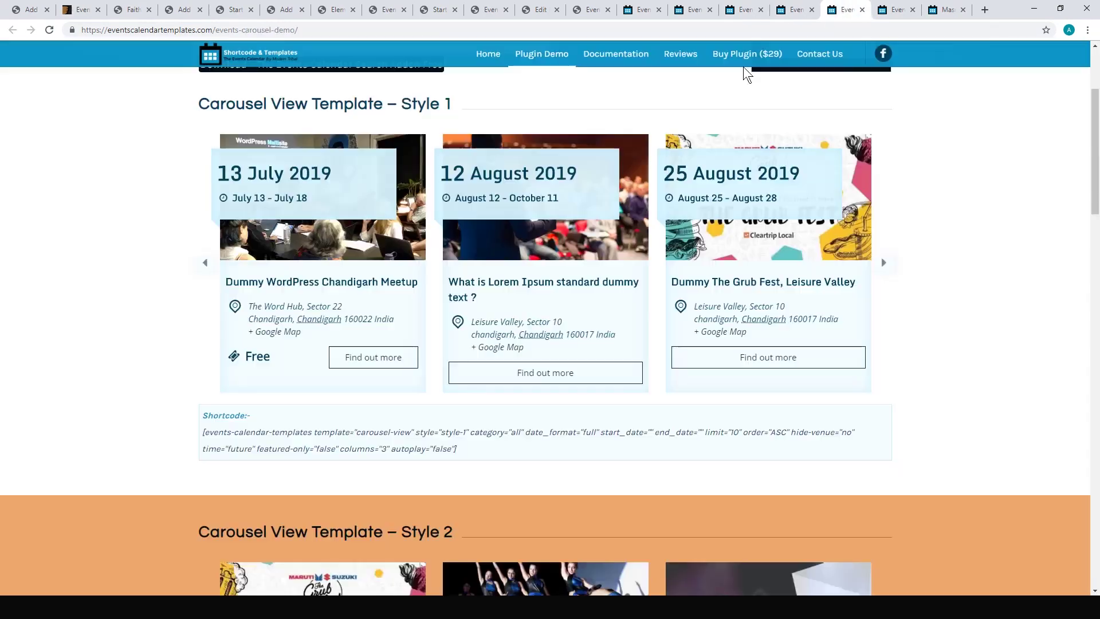
left_click(884, 264)
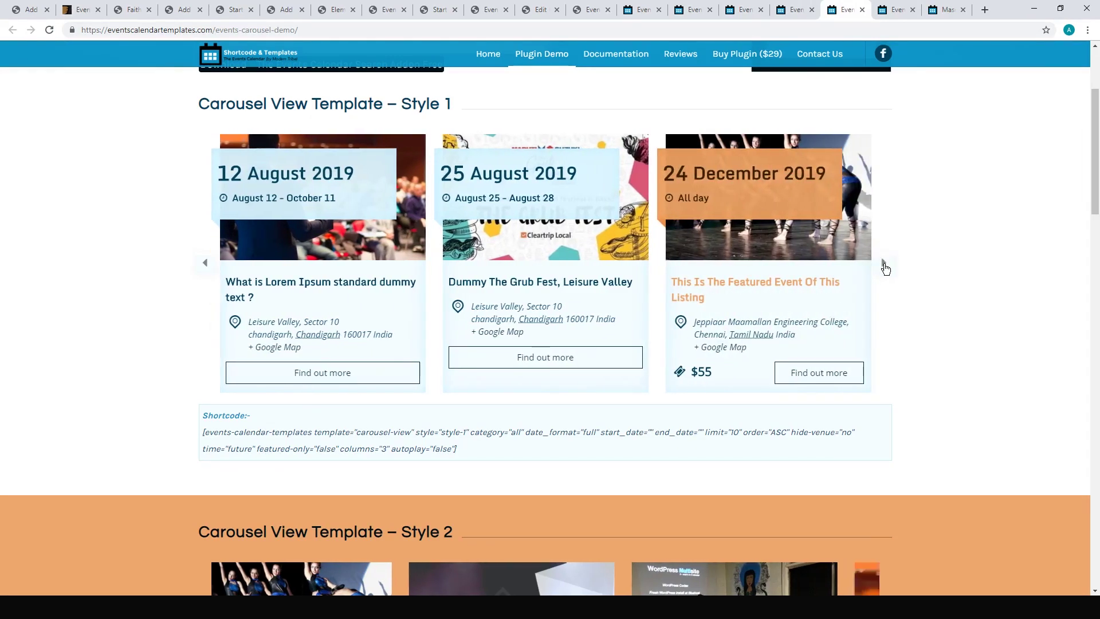
Advance the slider demo twice, to the July meetup event.
left_click(893, 10)
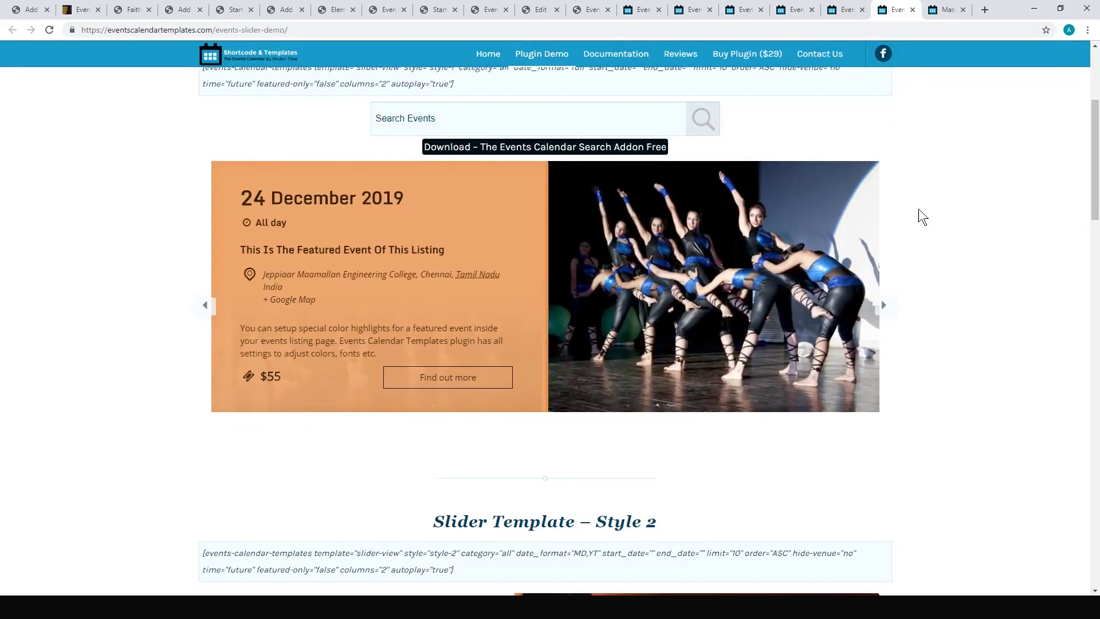
left_click(886, 307)
left_click(885, 307)
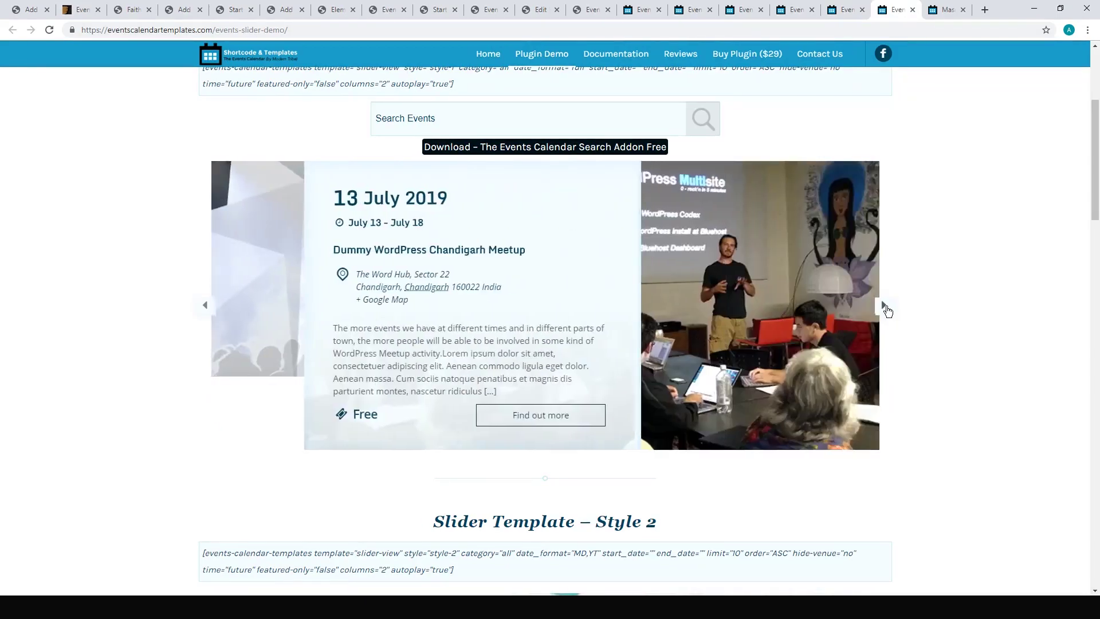
Scroll through the masonry layout template demo.
left_click(945, 10)
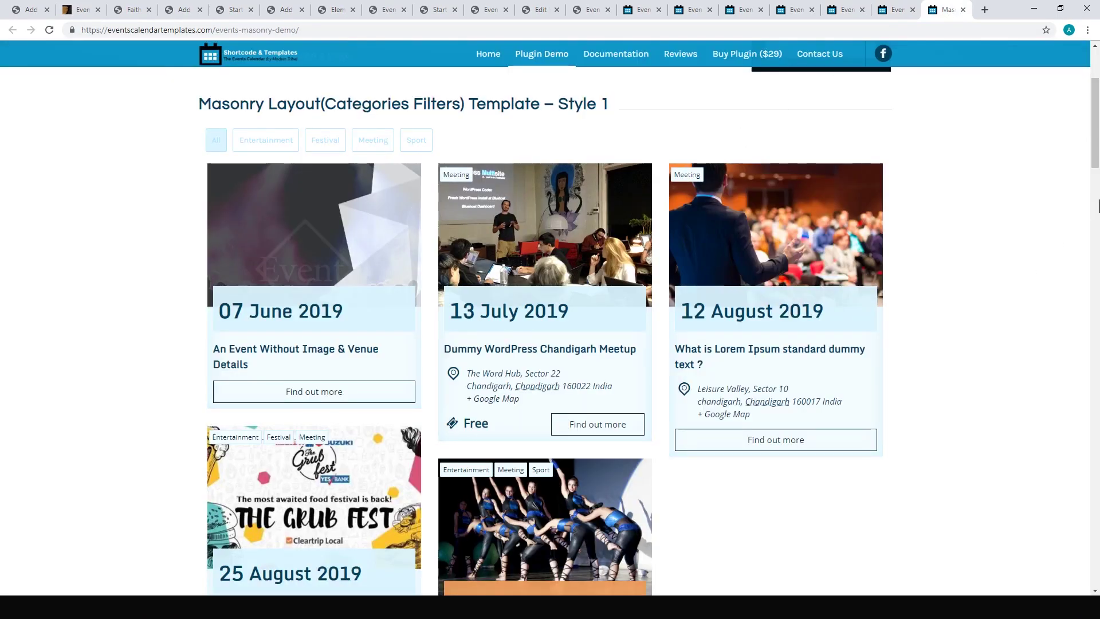
scroll(1095, 189, "down", 2)
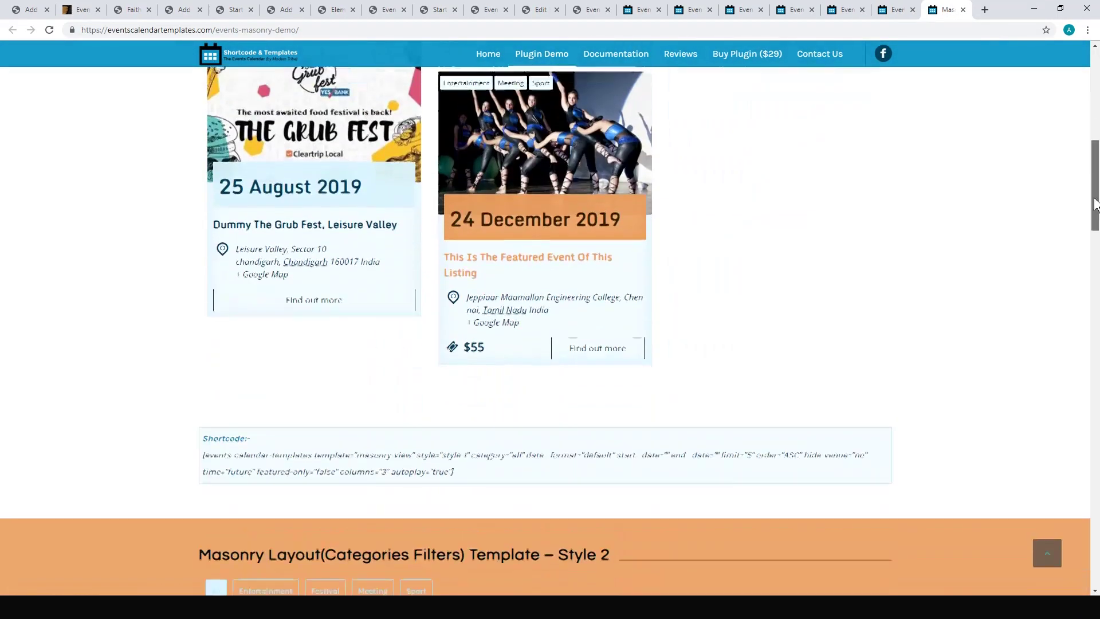
left_click_drag(1094, 203, 1093, 146)
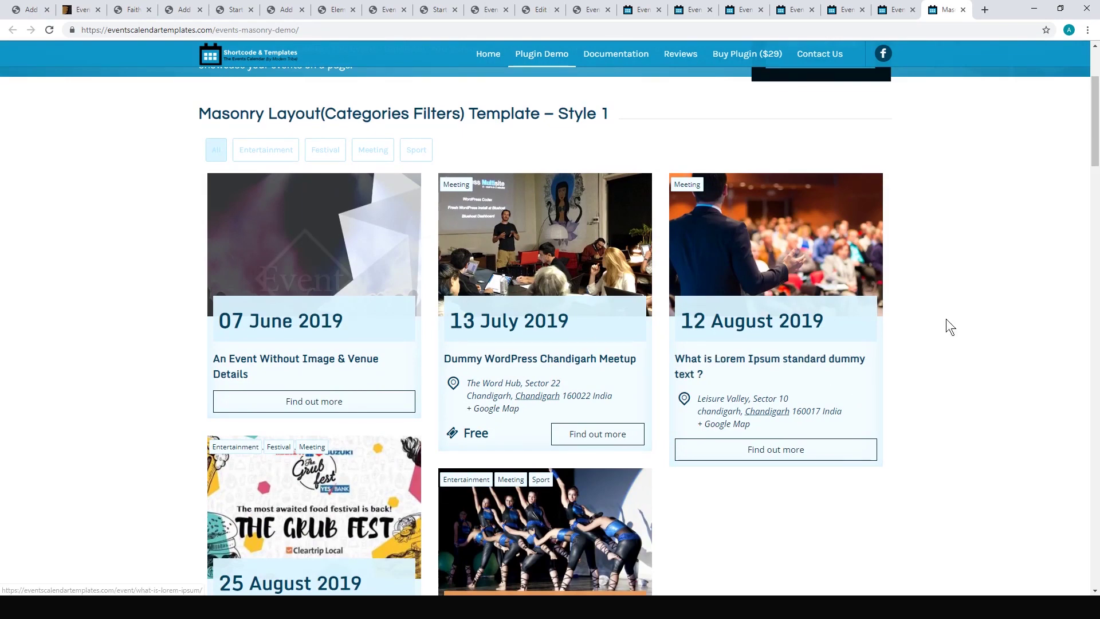
scroll(948, 326, "down", 1)
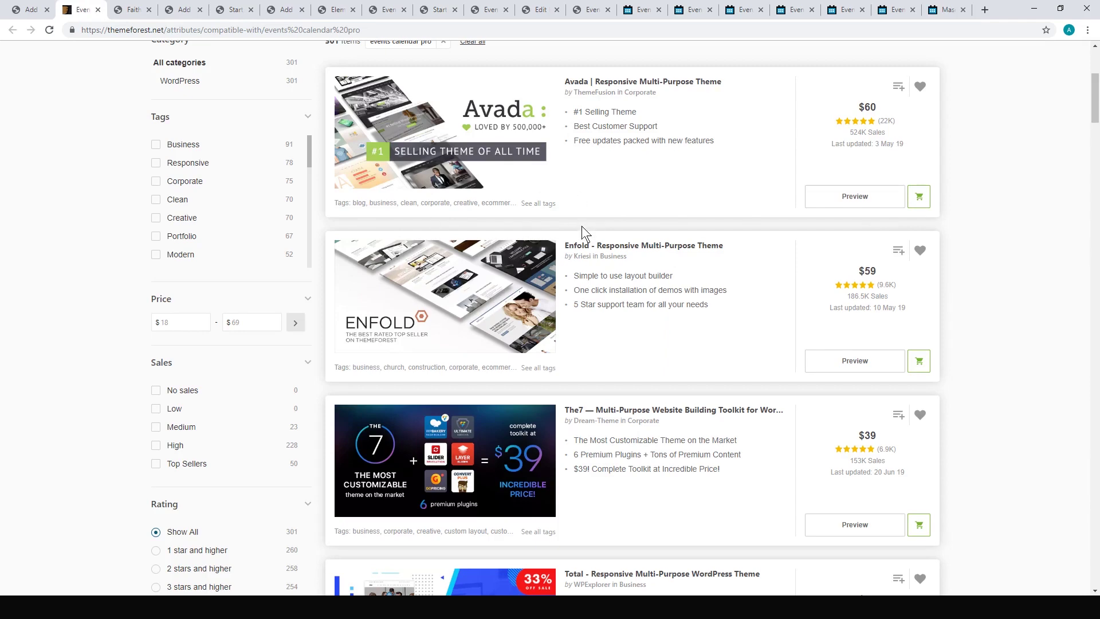
Return to the WordPress Add Plugins search results for 'events'.
left_click(29, 10)
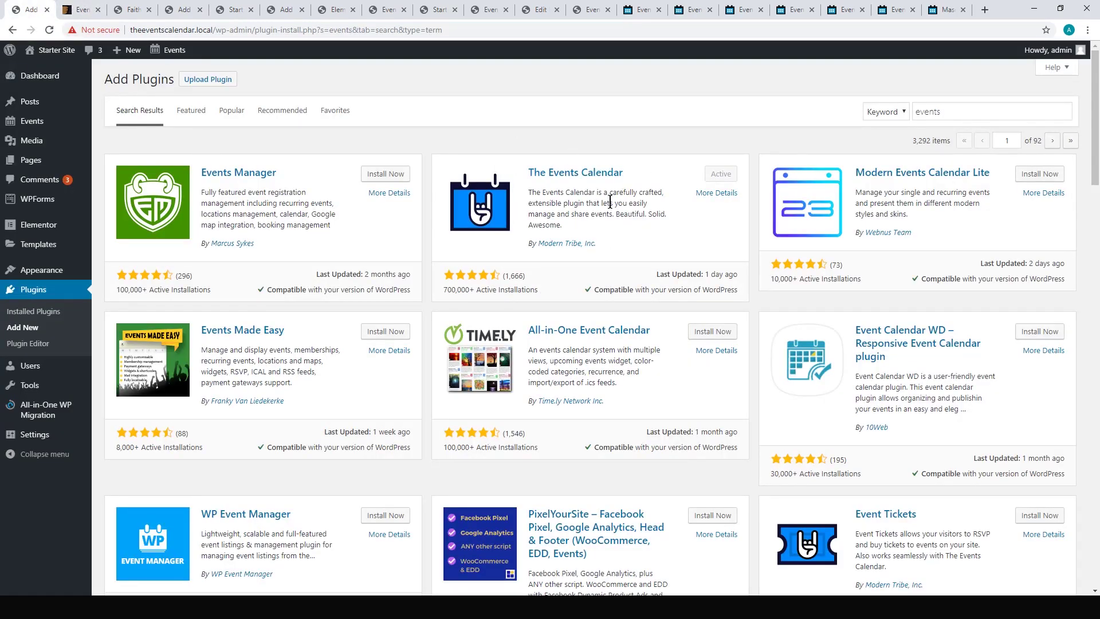